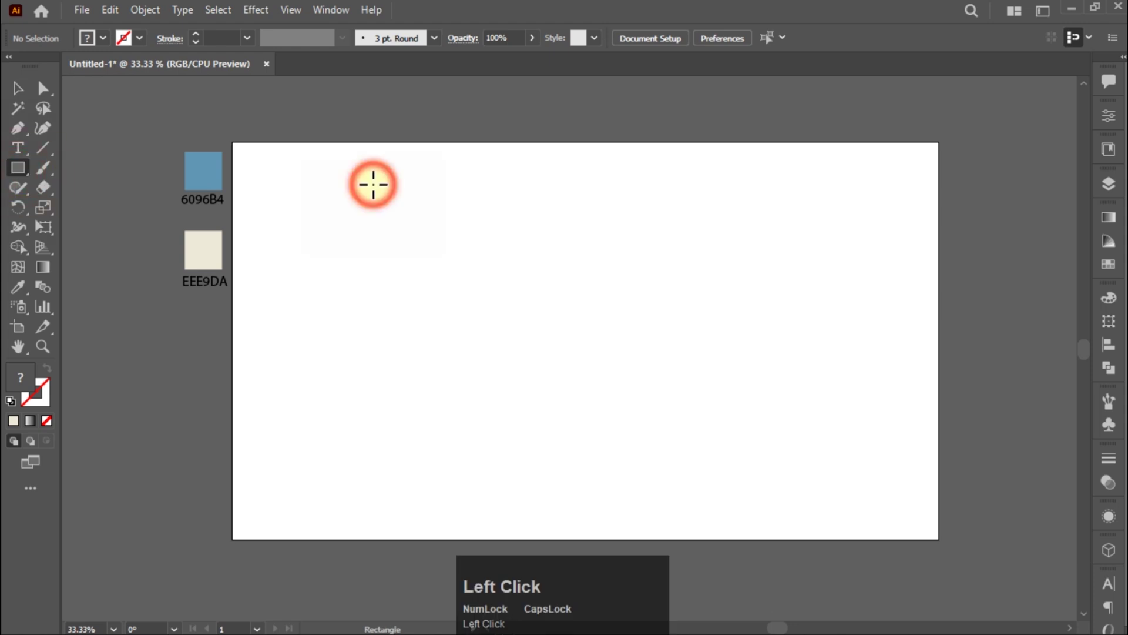
Step: Create a 1920 × 1080 px rectangle and position it to cover the artboard
text(1920)
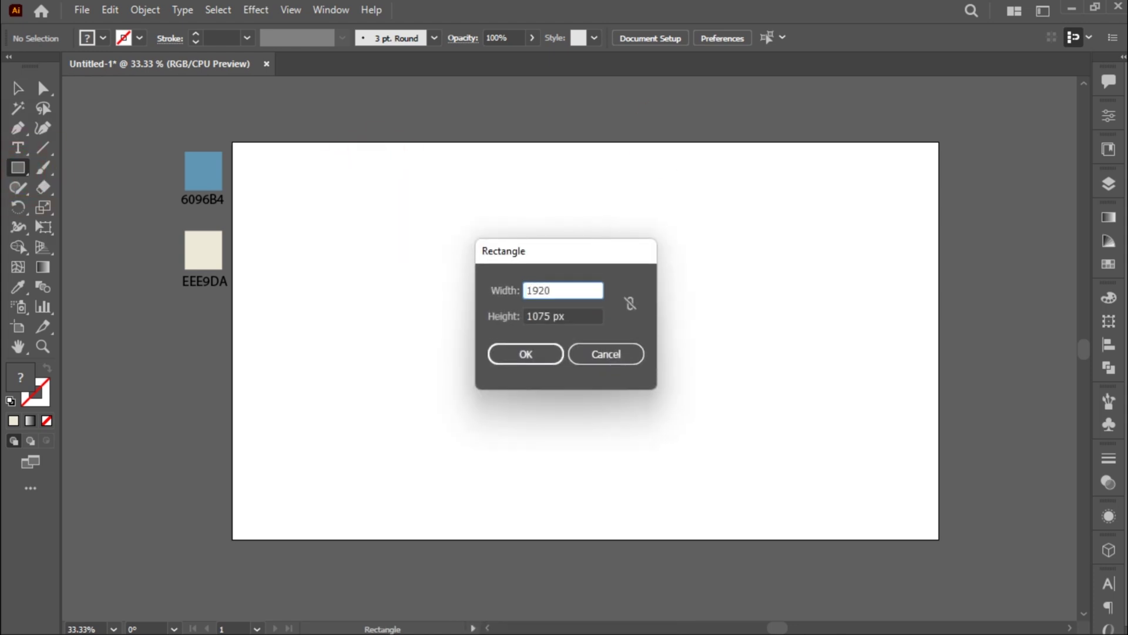
key(Tab)
text(180)
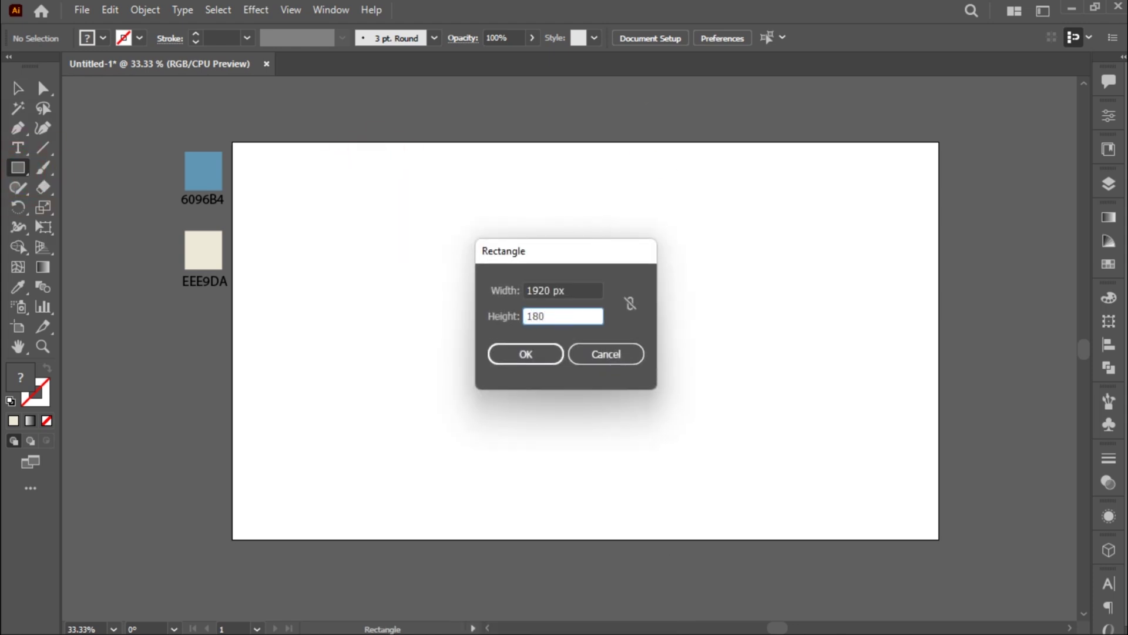
key(BackSpace)
key(BackSpace)
text(080)
key(Return)
drag(726, 383, 585, 342)
Step: Fill the rectangle with a freeform gradient
click(1109, 218)
click(1027, 237)
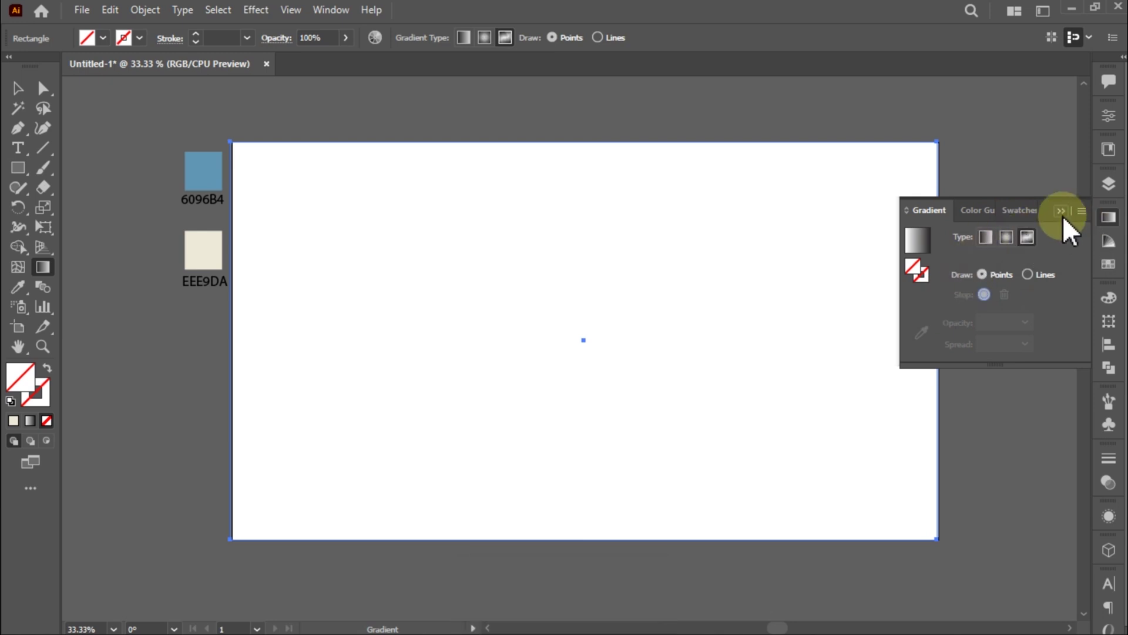
click(916, 242)
click(1019, 235)
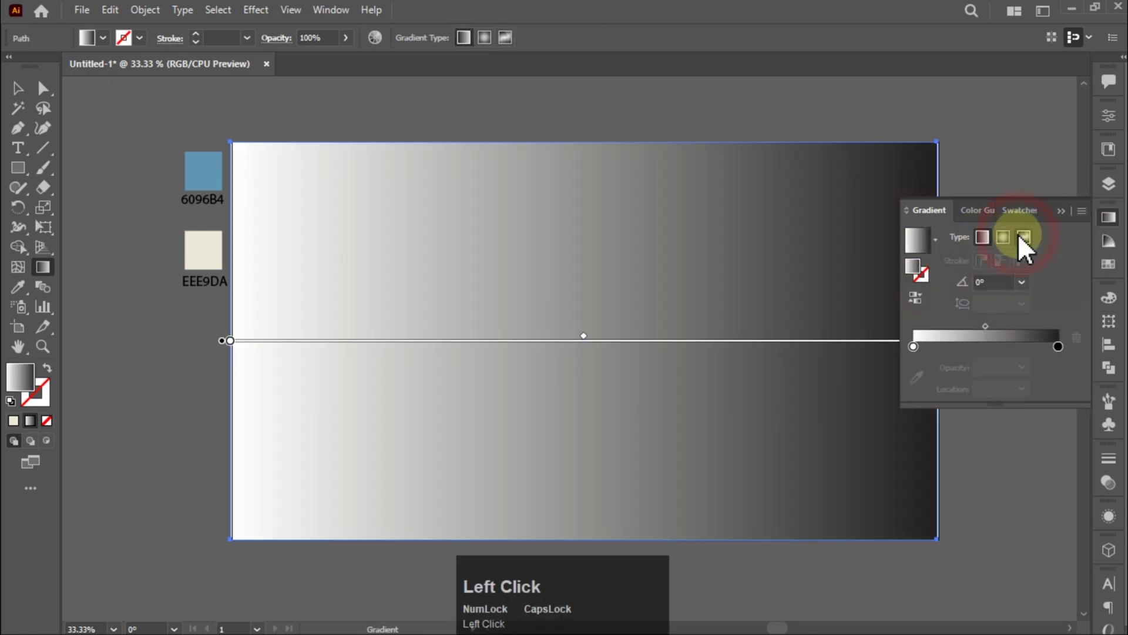
Step: Sample the EEE9DA swatch for the lower-right gradient point and the 6096B4 swatch for the lower-left point
double_click(866, 500)
click(651, 395)
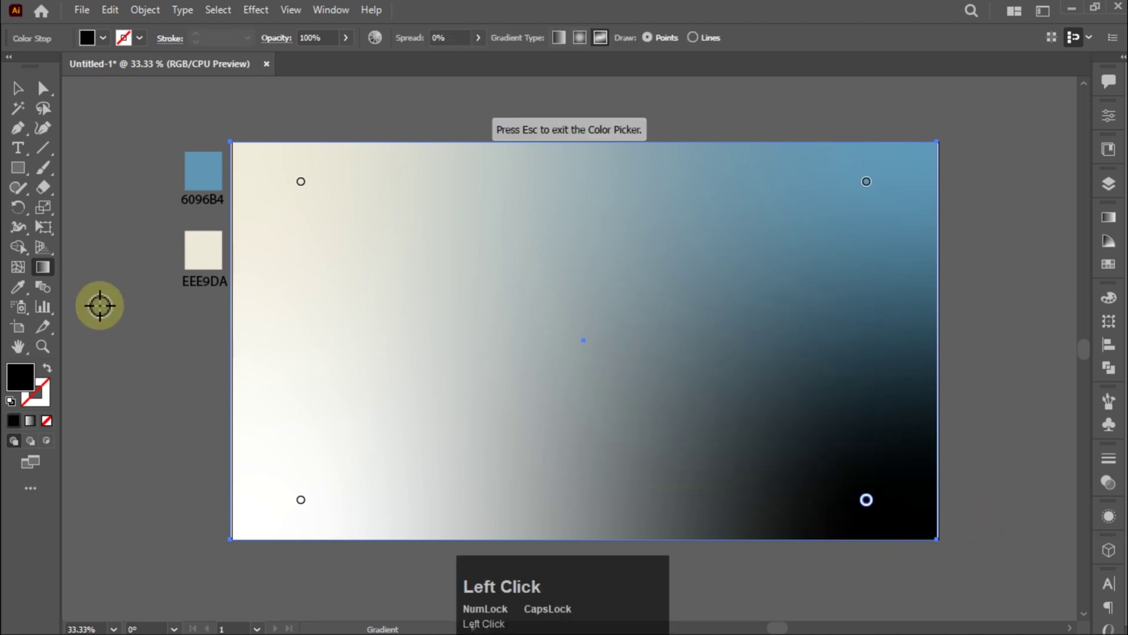
click(199, 254)
double_click(301, 500)
click(87, 398)
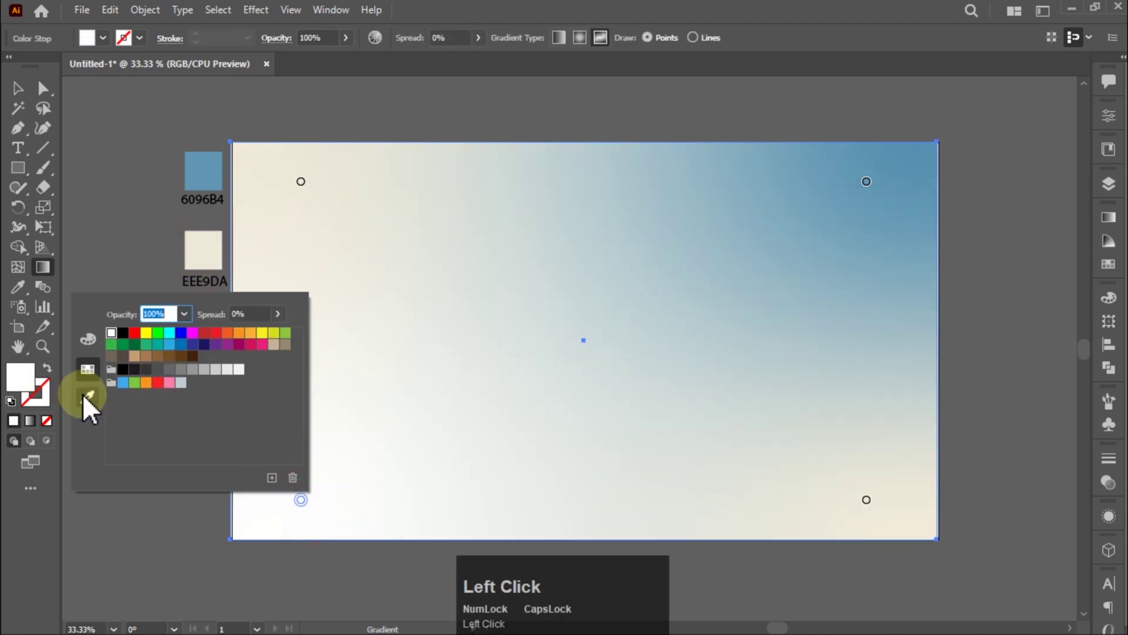
click(205, 172)
Step: Move the four gradient points inward so the blue and cream areas blend diagonally across the rectangle
drag(868, 182, 676, 312)
drag(301, 181, 547, 342)
drag(301, 499, 384, 455)
drag(864, 497, 841, 398)
drag(380, 456, 378, 399)
drag(548, 340, 516, 318)
Step: Select the gradient rectangle and nudge it right to line up with the artboard edges
click(18, 88)
click(390, 118)
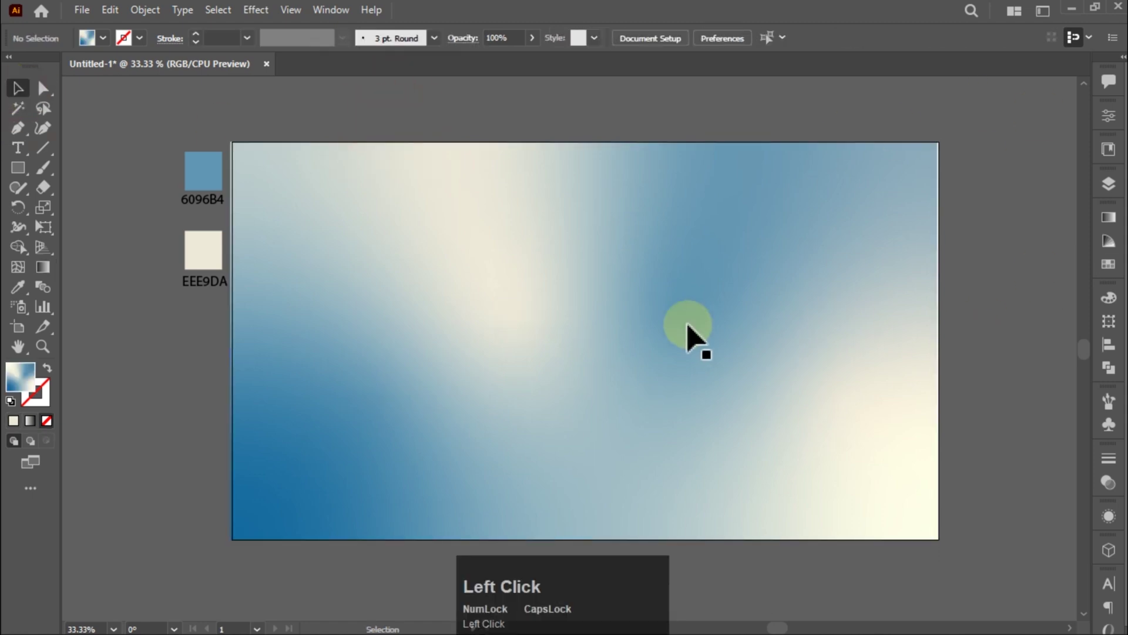
click(687, 327)
key(Right)
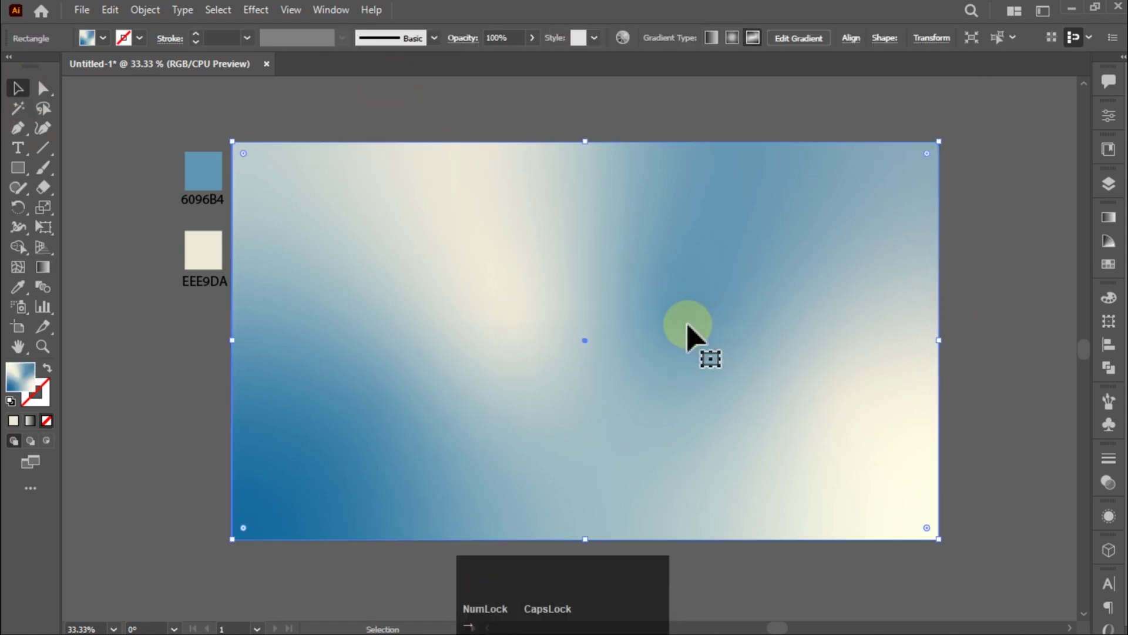
Step: Lock the gradient background's layer and add a new layer above it
click(1109, 184)
click(1041, 332)
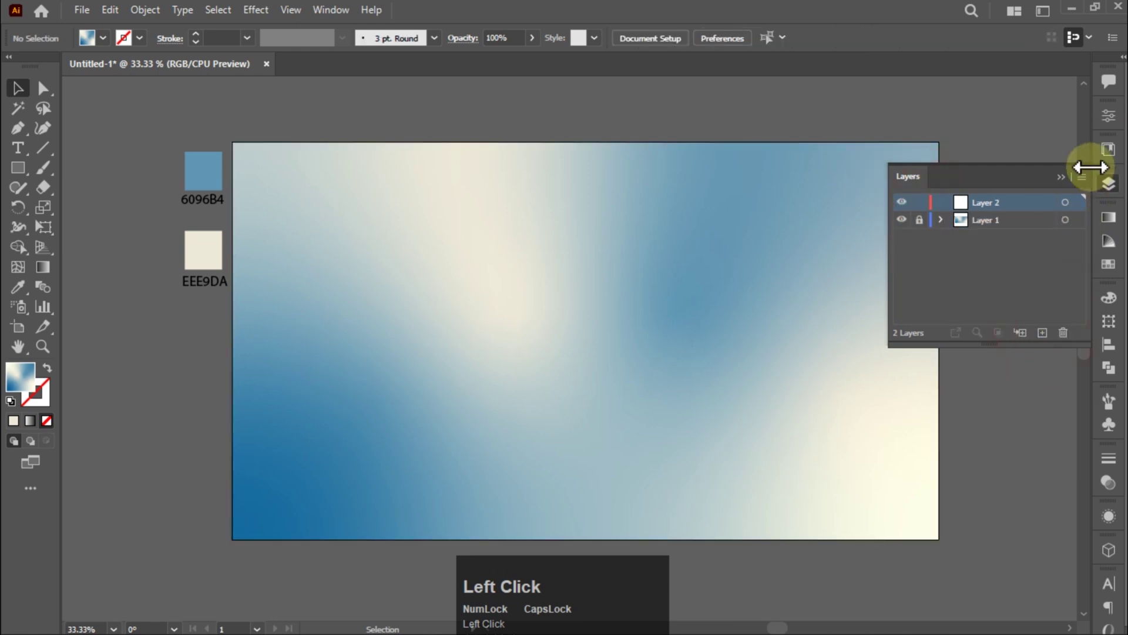
click(1060, 176)
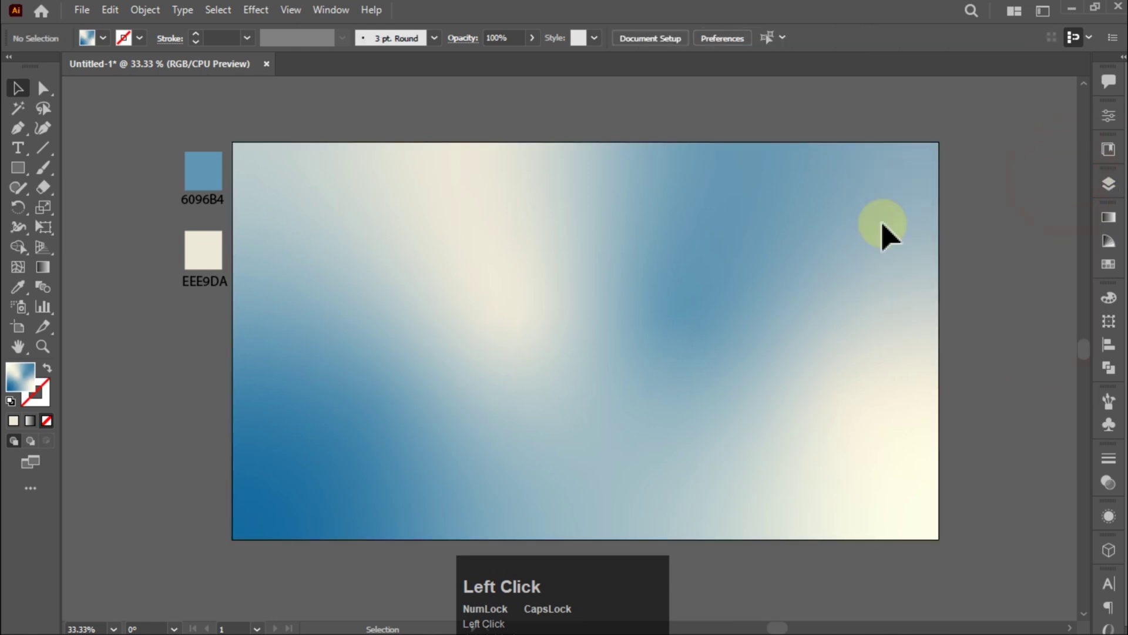
Step: Add a point text object reading ABHIKALP over the background
click(18, 148)
click(406, 268)
key(ctrl+a)
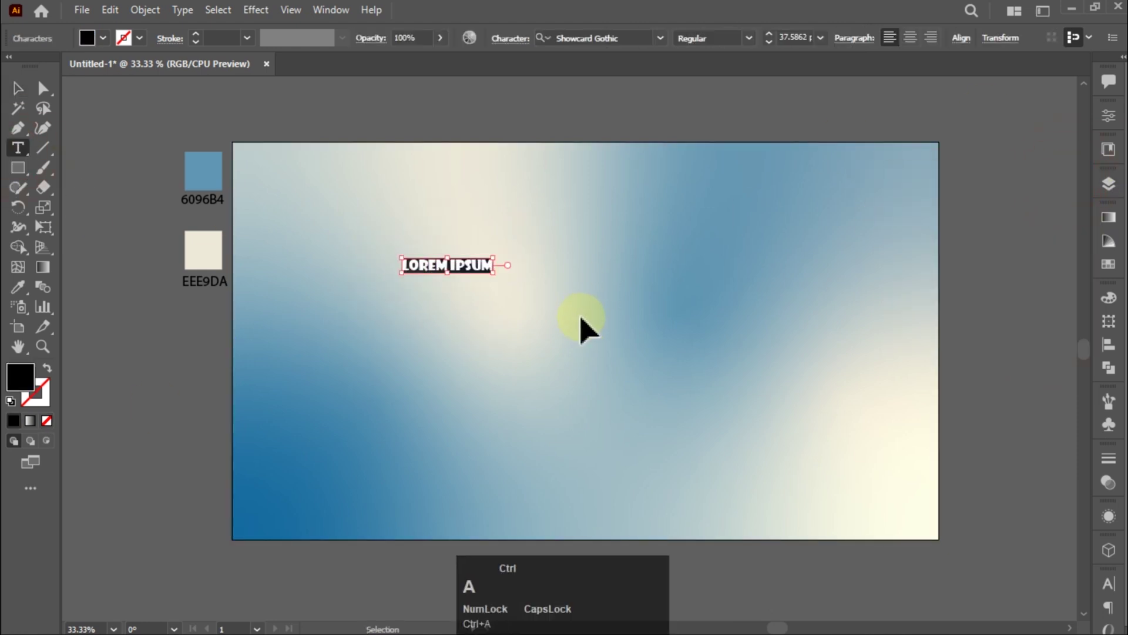
text(ABHIKALP)
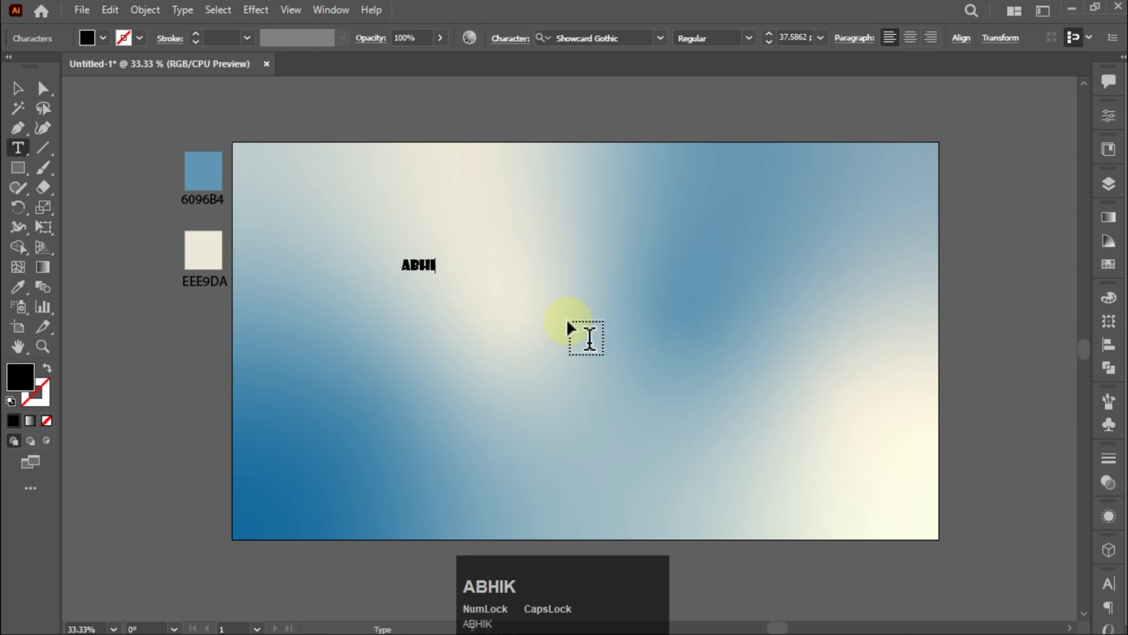
click(17, 88)
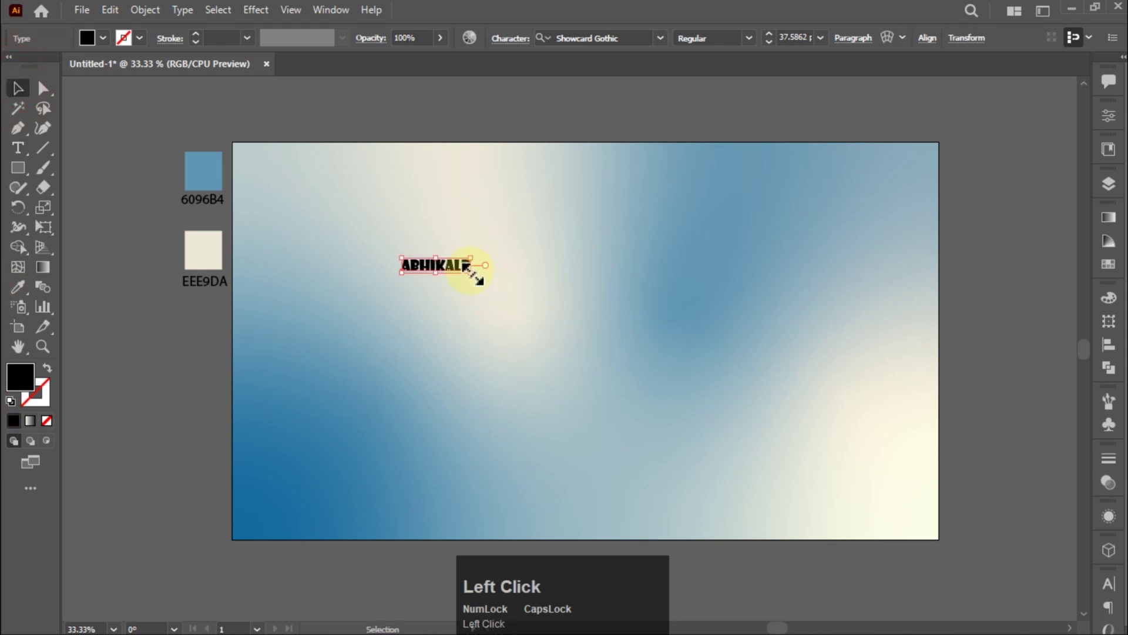
Step: Enlarge the text to about 224 pt in the middle of the artboard and color it with the 6096B4 swatch
drag(474, 272, 643, 310)
drag(514, 267, 679, 307)
click(18, 287)
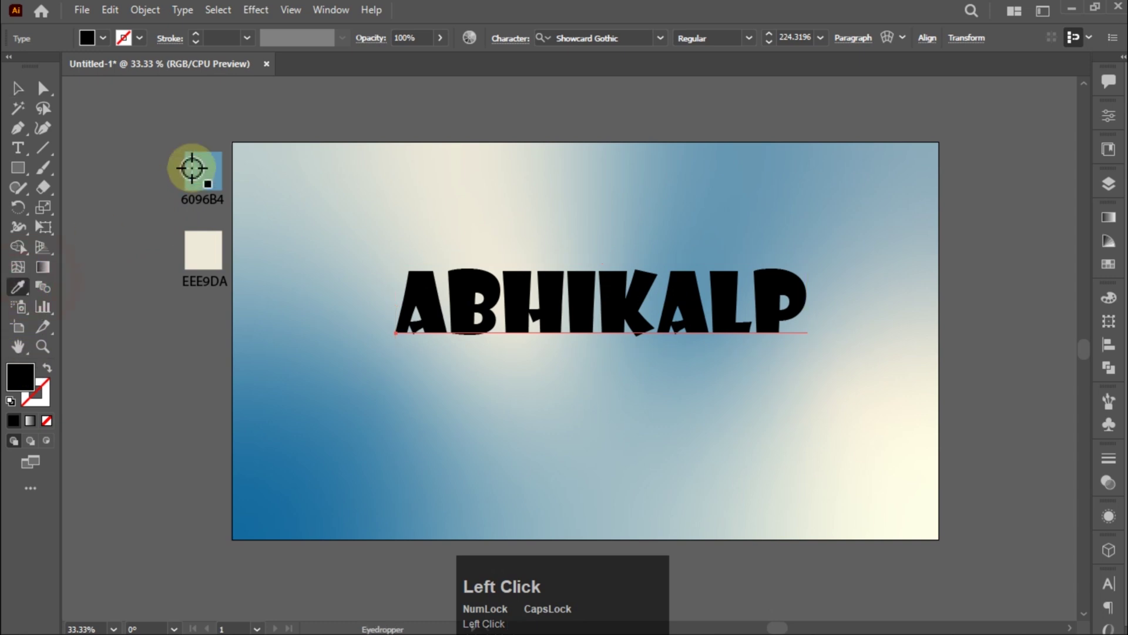
click(194, 175)
click(17, 88)
Step: Apply the Inflate 3D type to the text using 3D and Materials
click(328, 10)
click(448, 186)
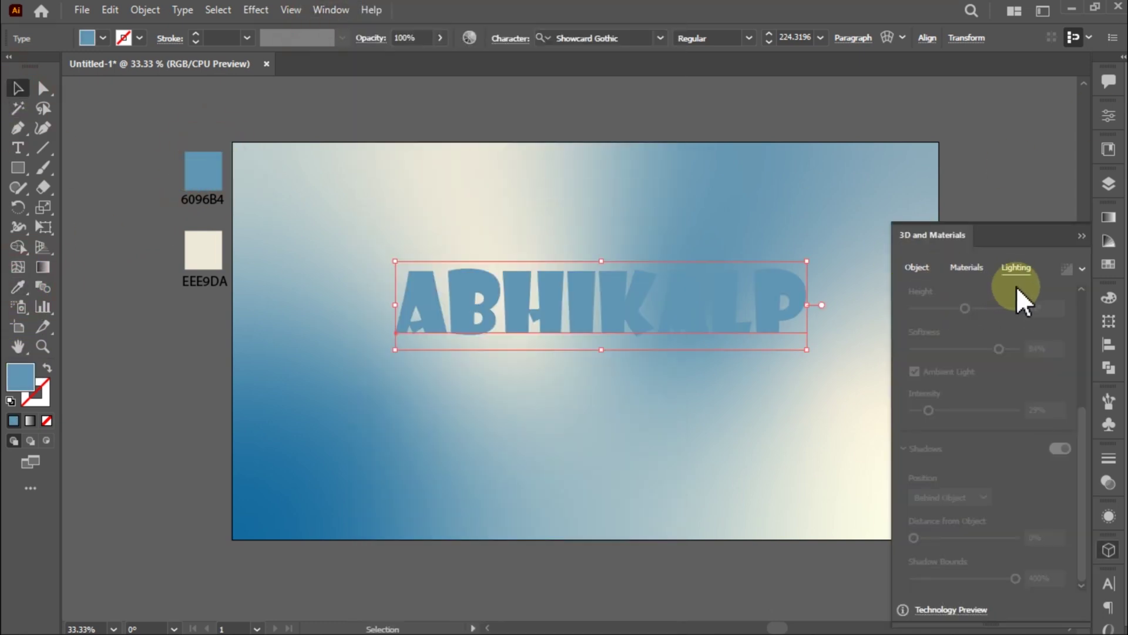
click(976, 269)
click(1025, 268)
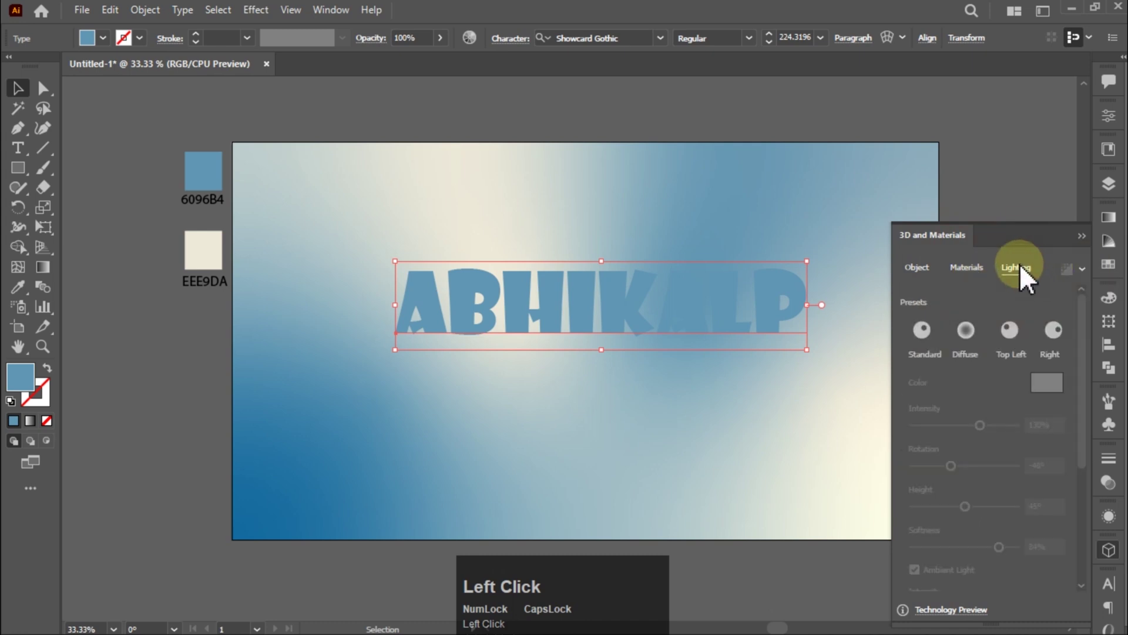
click(911, 268)
click(1055, 327)
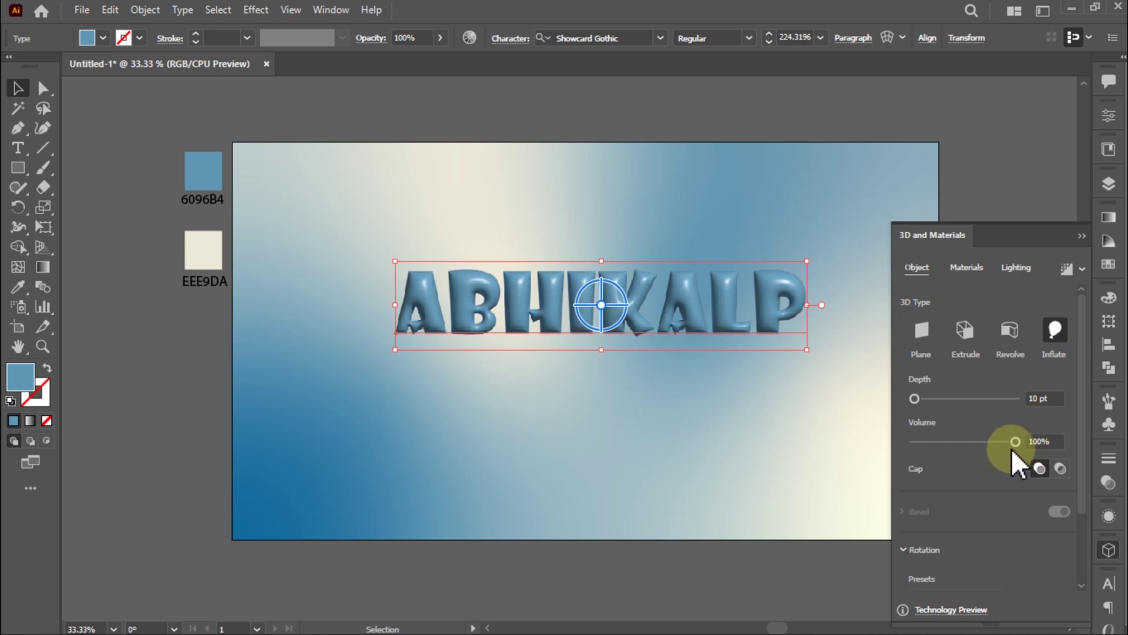
Step: Set the 3D text's rotation preset to Isometric Left
scroll(1014, 471, down, 3)
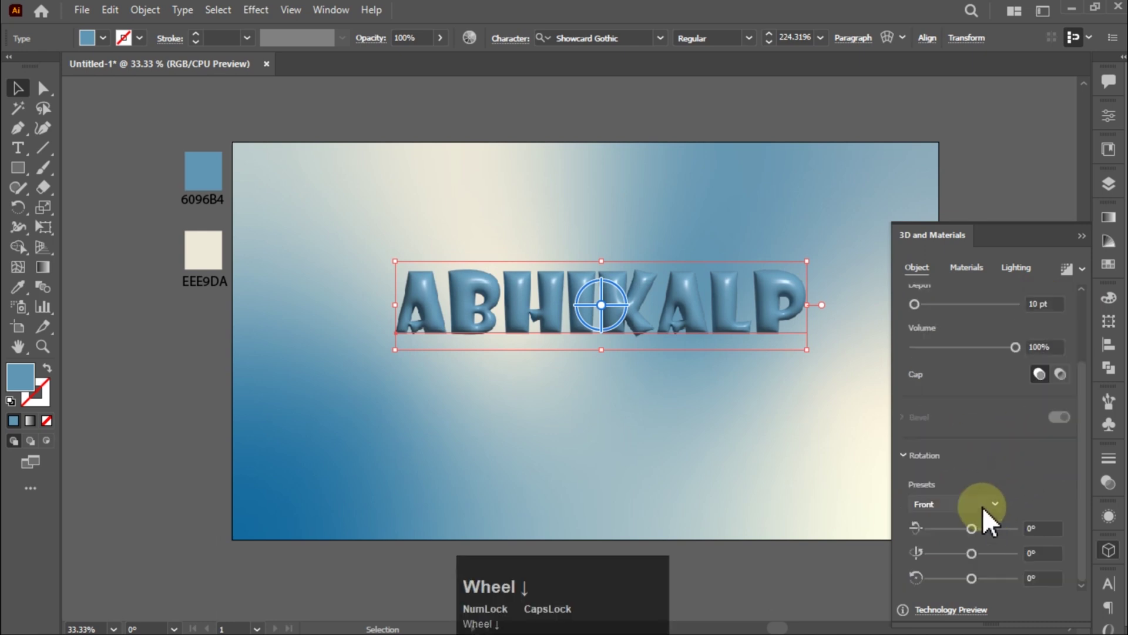
click(982, 506)
click(965, 431)
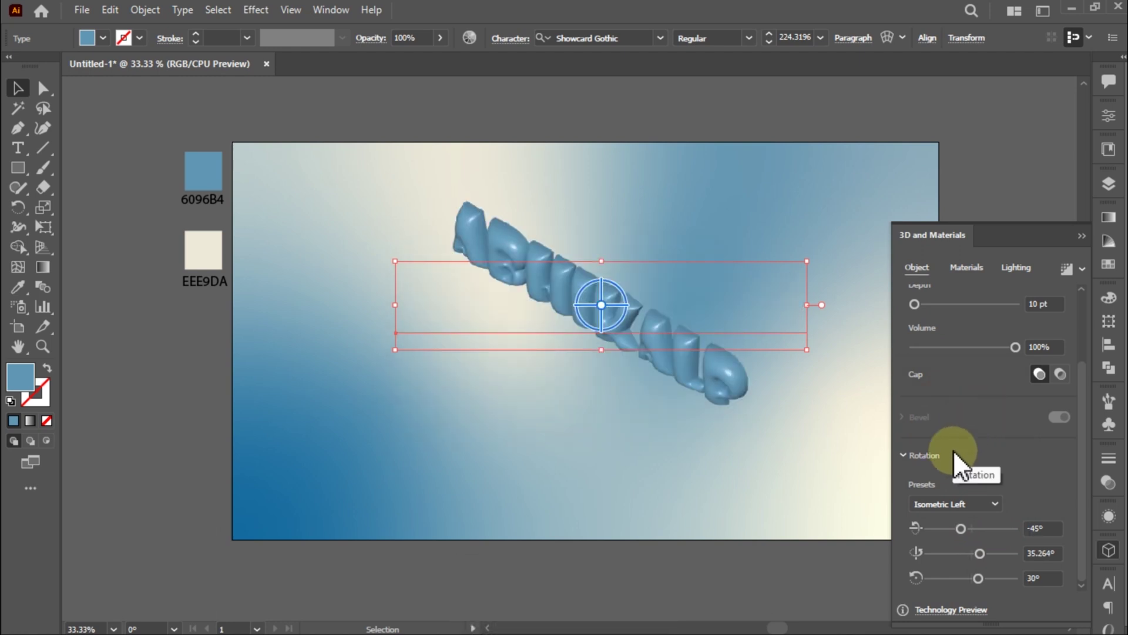
Step: Set the 3D text's volume to 0% and its depth to 91 pt
drag(1014, 350, 942, 341)
drag(914, 304, 952, 304)
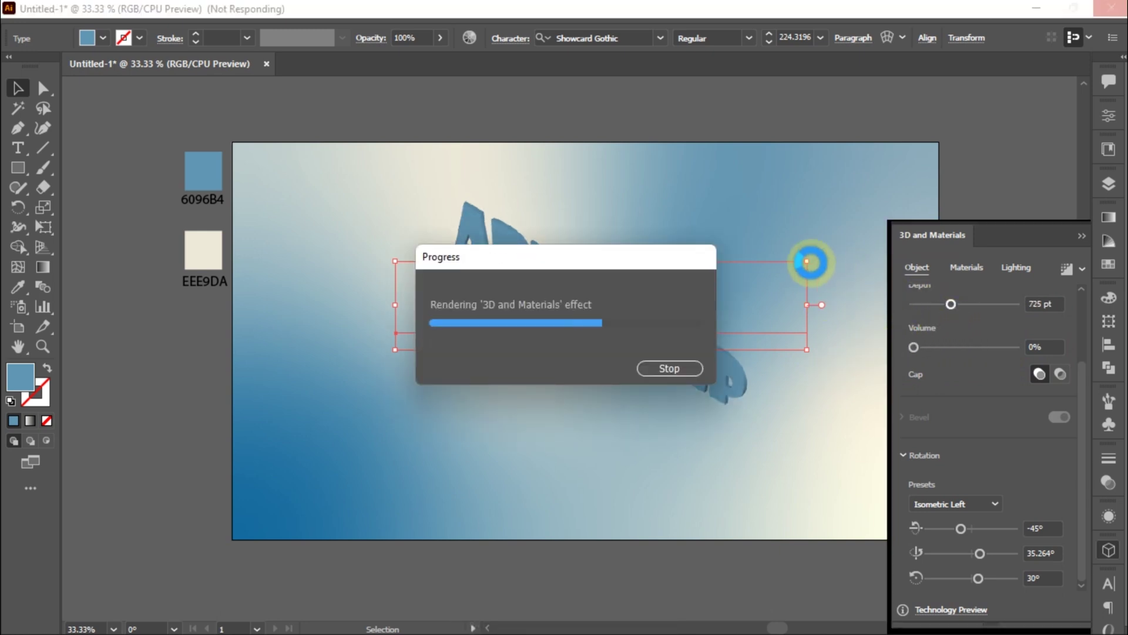
drag(951, 304, 920, 307)
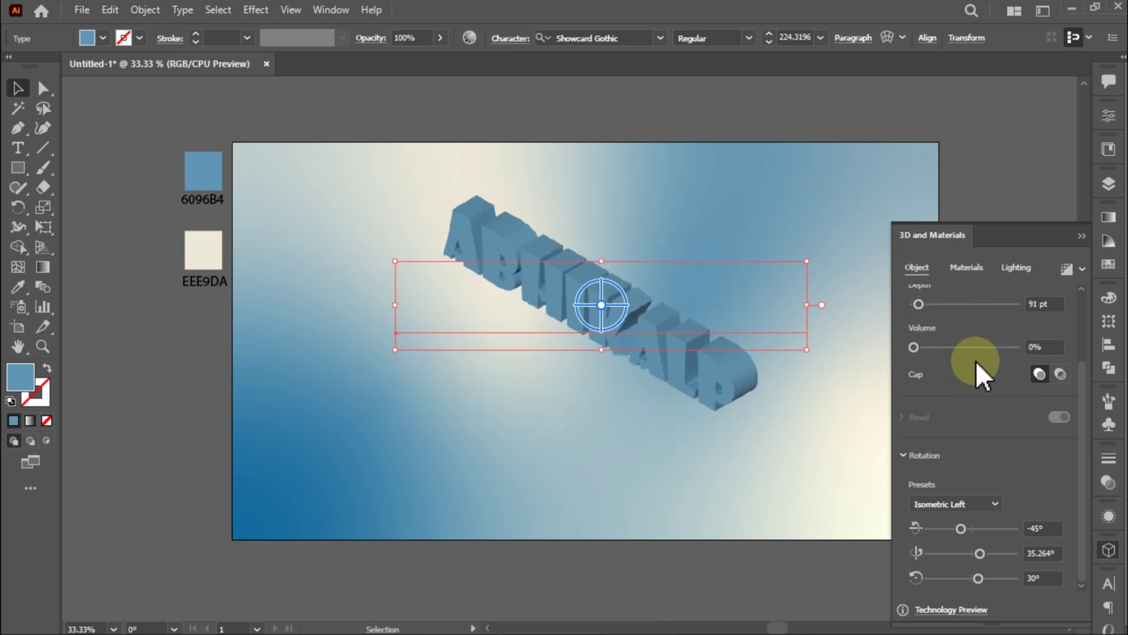
drag(1086, 417, 1087, 464)
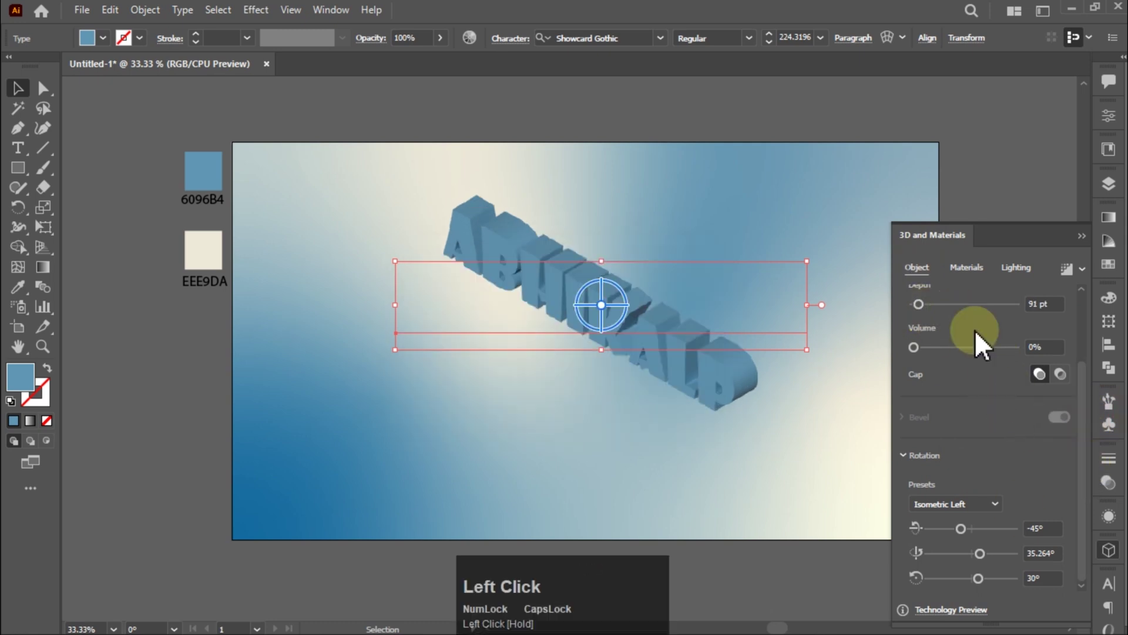
Step: Set the 3D text's material roughness to 0 and metallic to 0.24
click(972, 269)
drag(955, 536, 831, 564)
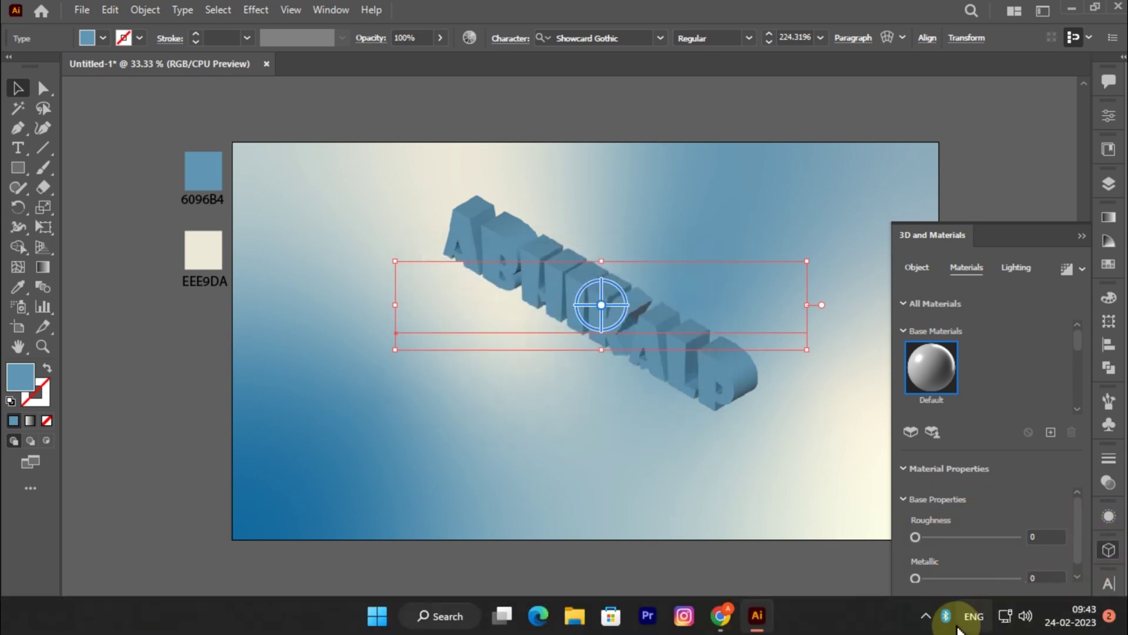
drag(1079, 344, 1082, 449)
drag(1080, 537, 1081, 549)
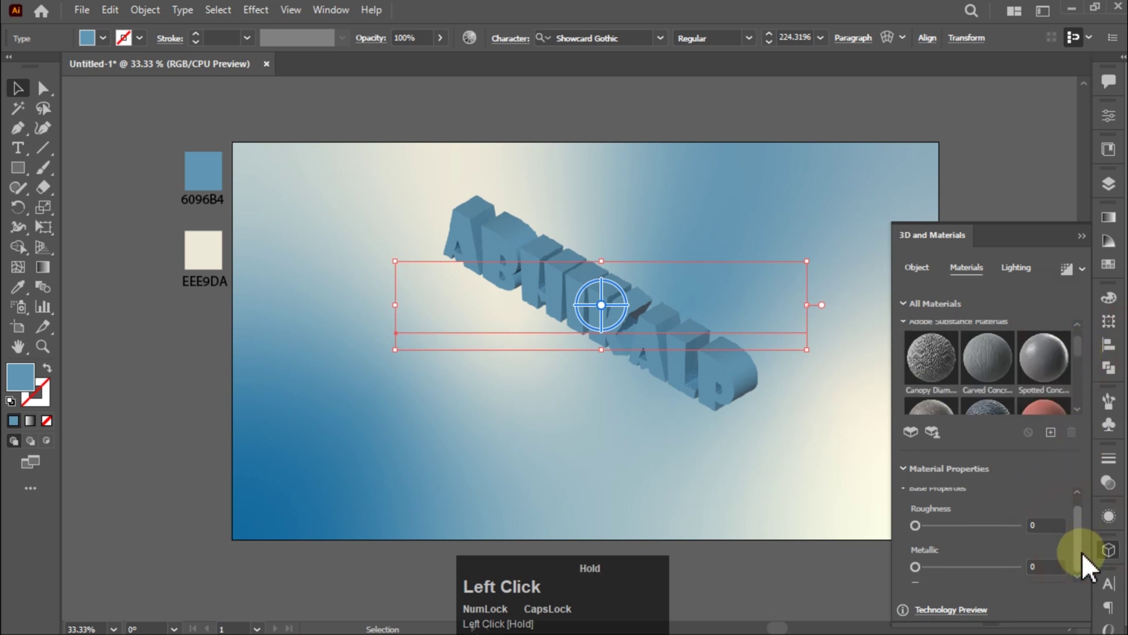
drag(933, 570, 943, 573)
click(1078, 522)
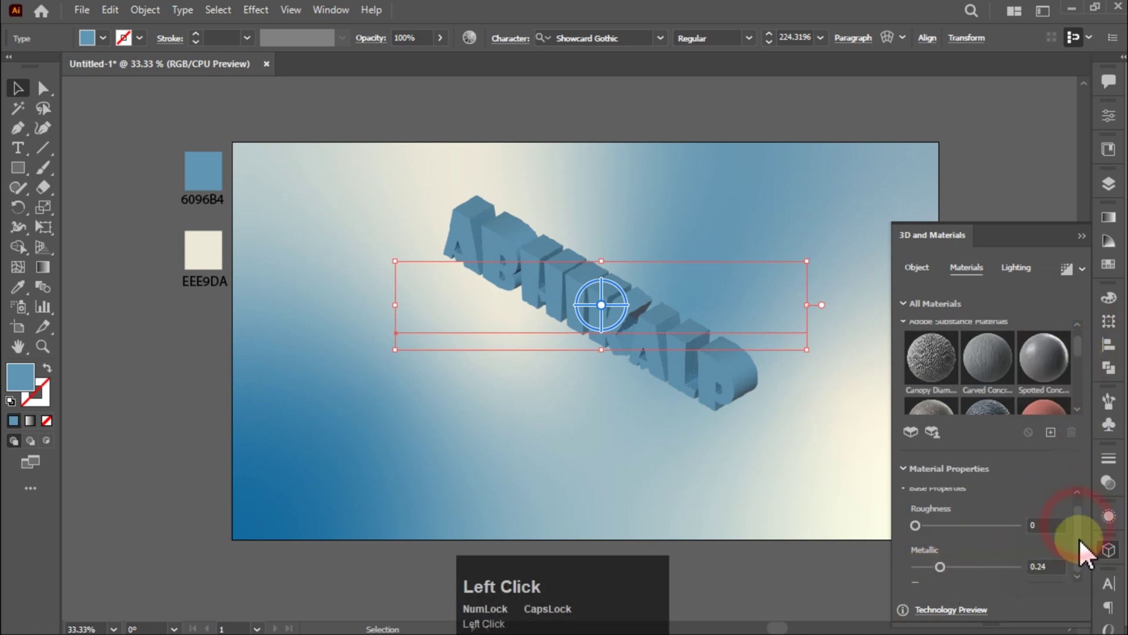
scroll(1069, 530, down, 1)
drag(1080, 555, 1075, 539)
Step: Set the light's intensity to 93%, rotation to -48° and softness to 51%
click(1016, 268)
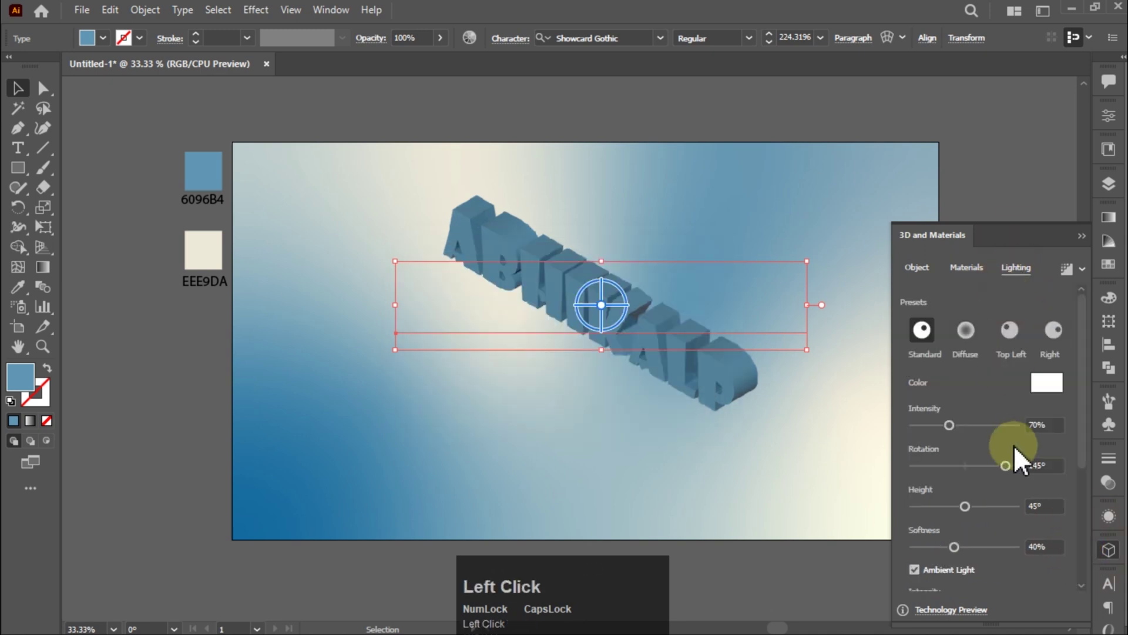
drag(1087, 374, 1082, 412)
click(950, 375)
mouse_move(950, 375)
mouse_down()
mouse_move(959, 380)
mouse_move(934, 390)
mouse_move(957, 390)
mouse_up()
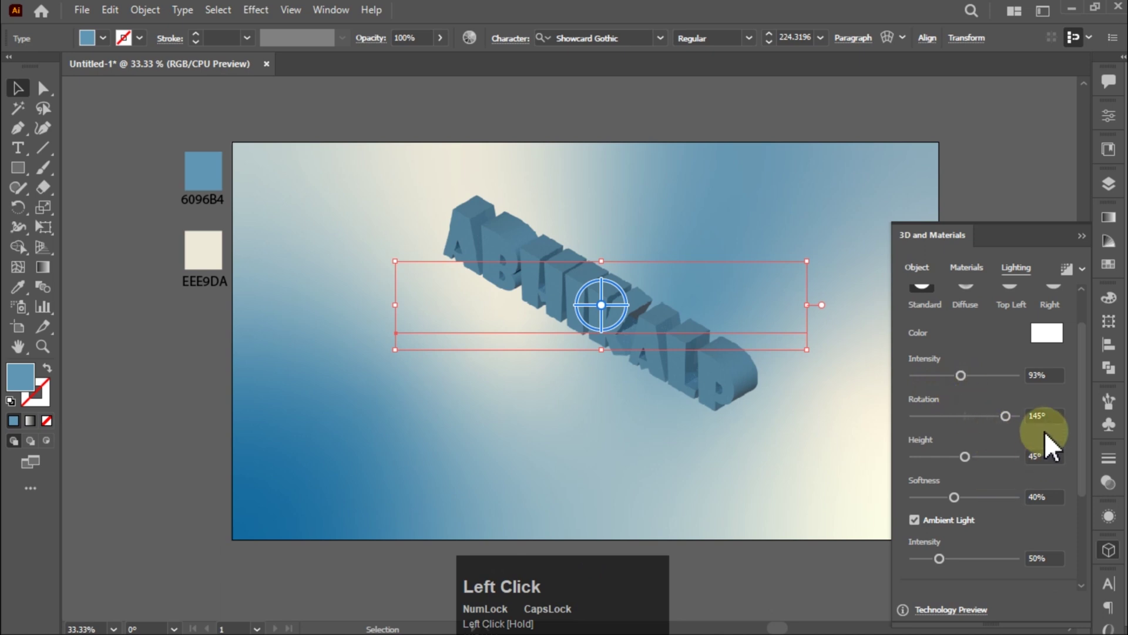
drag(1009, 418, 951, 424)
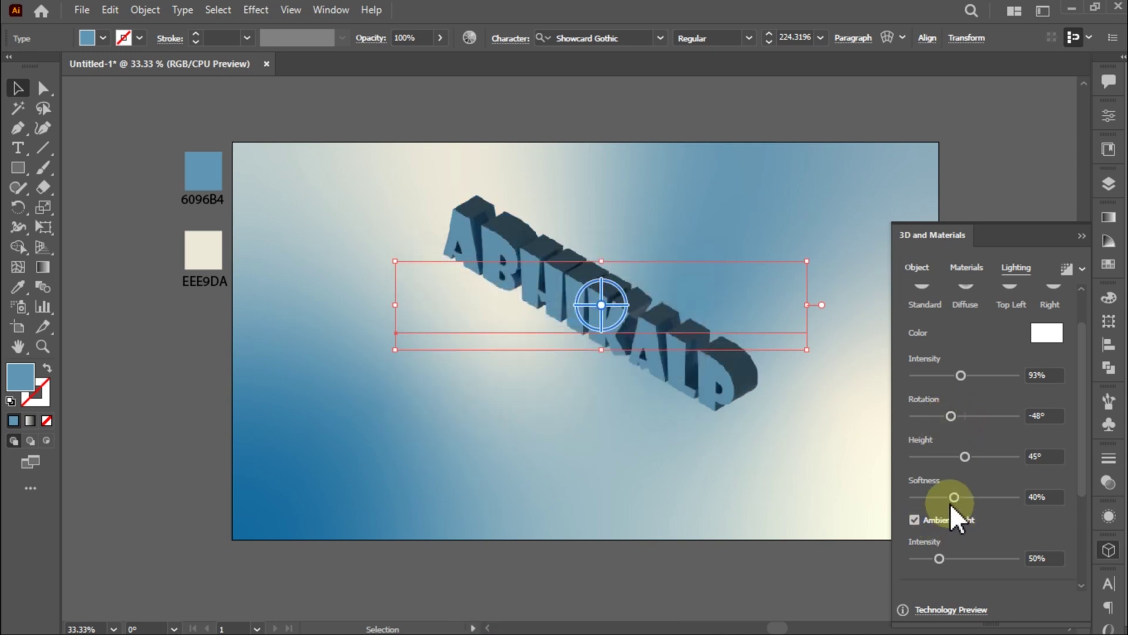
drag(962, 503, 968, 513)
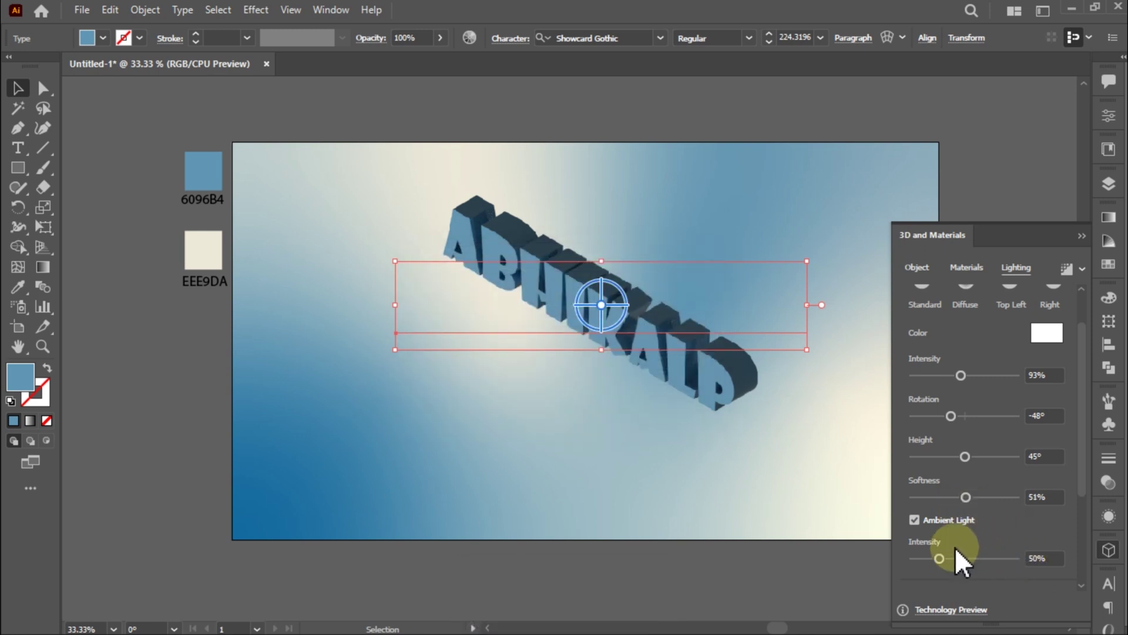
Step: Turn on shadows for the 3D text and position them Below Object
drag(1084, 479, 1085, 552)
click(1056, 490)
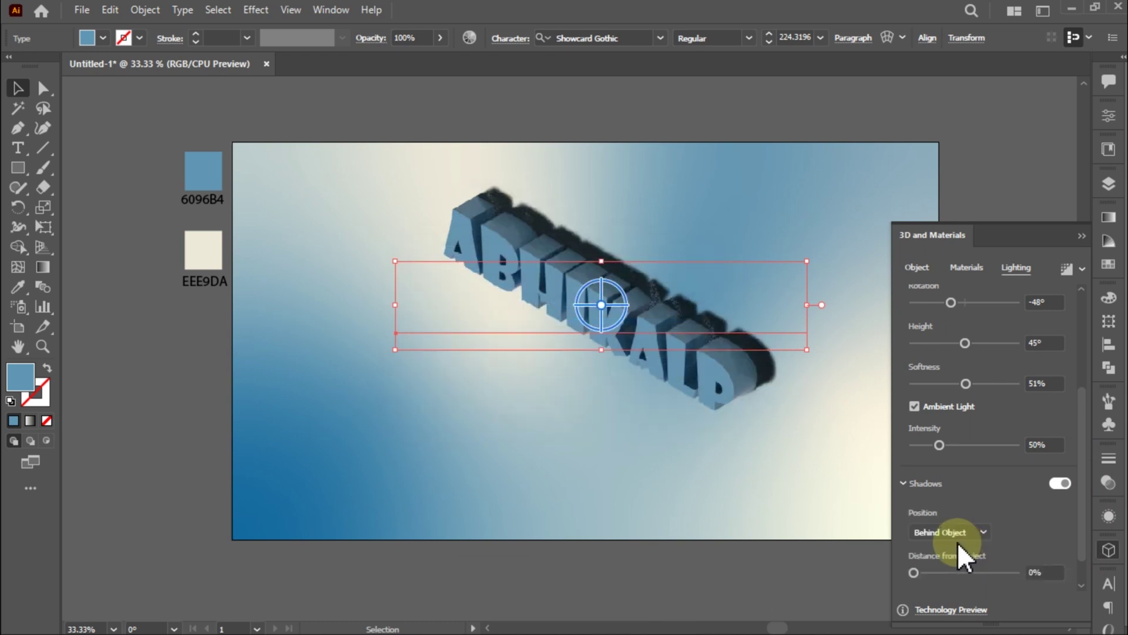
click(951, 531)
click(951, 568)
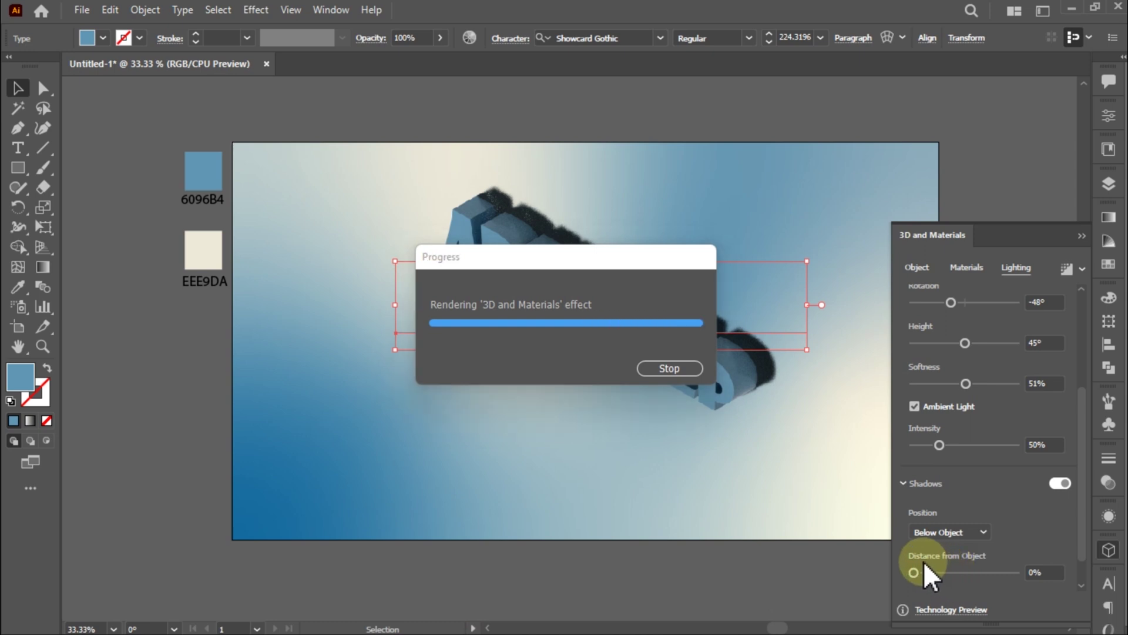
Step: Set the 3D text's shadow bounds to 60%
drag(1083, 412, 1089, 451)
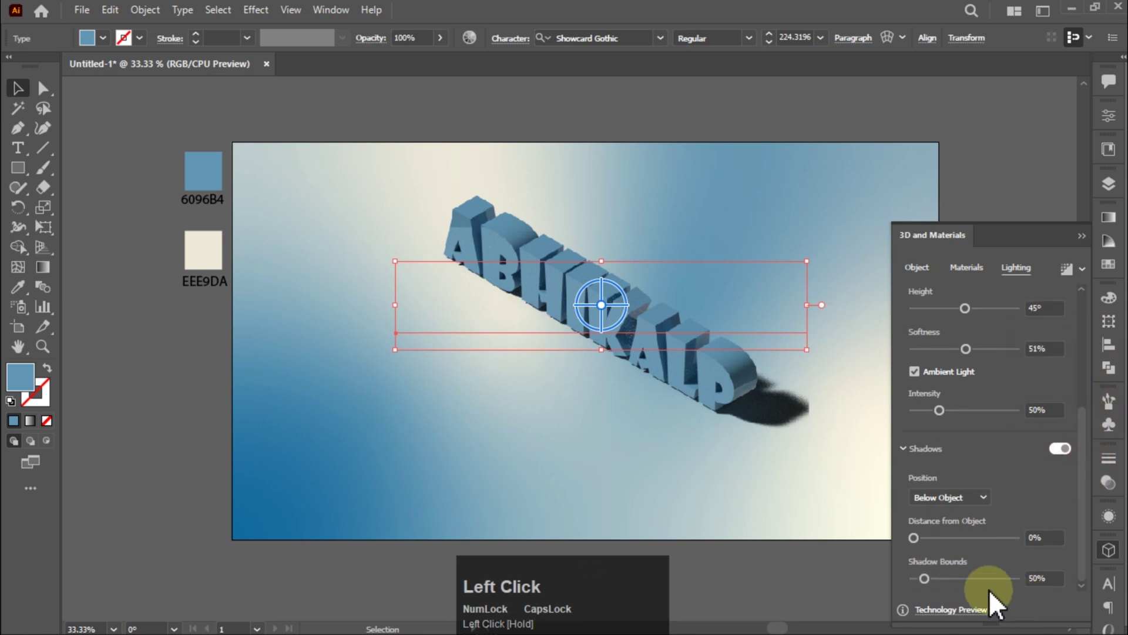
click(914, 537)
click(1043, 579)
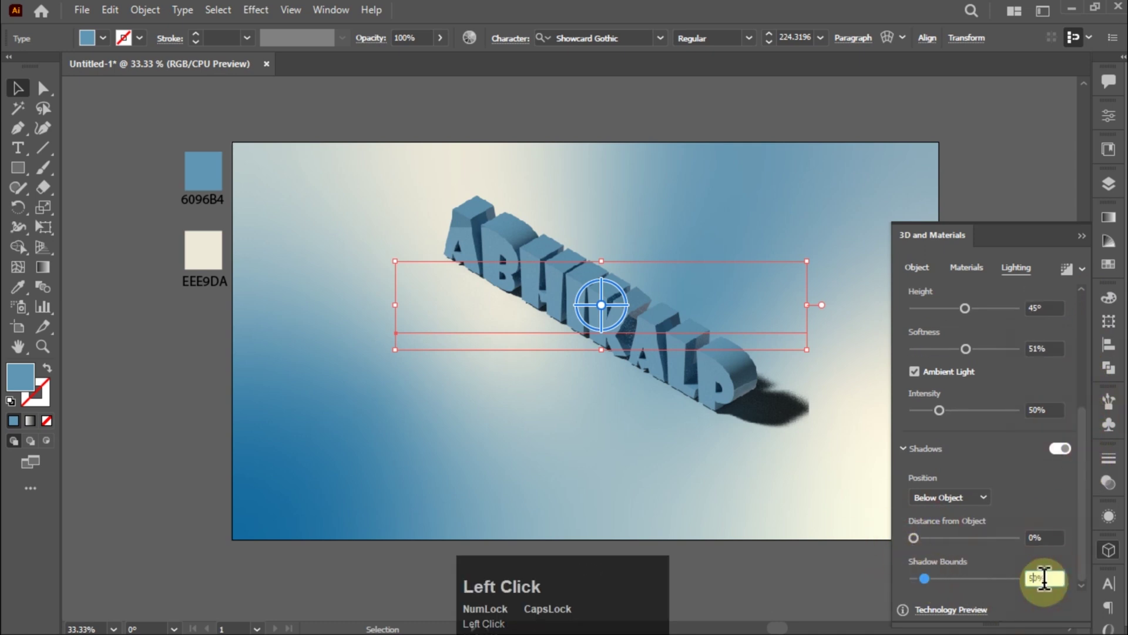
scroll(1042, 578, up, 4)
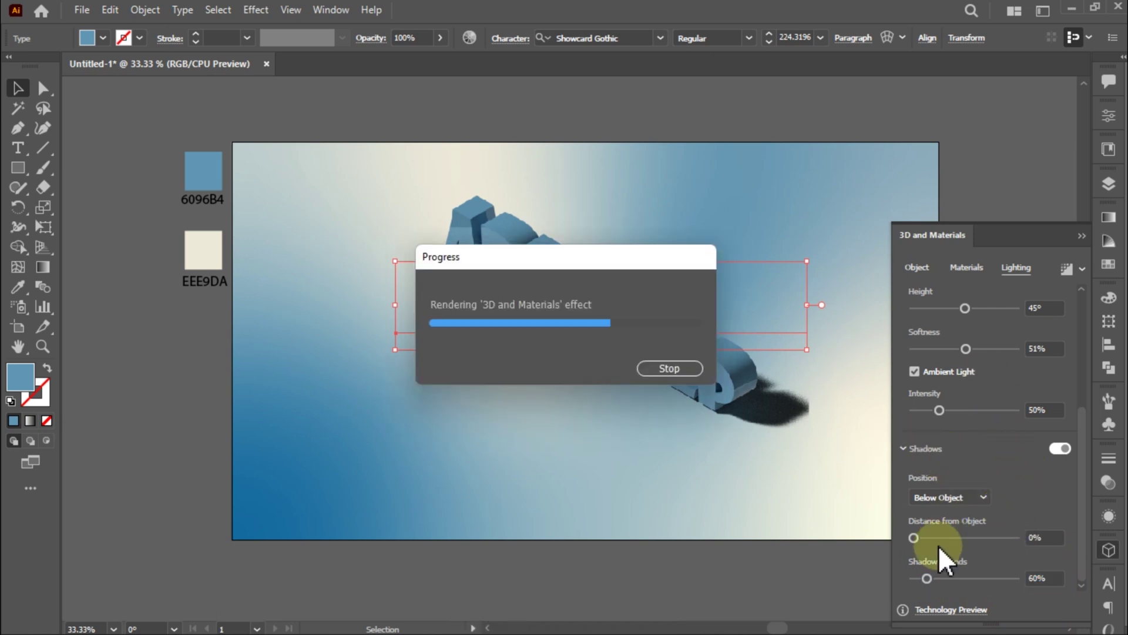
scroll(976, 390, up, 3)
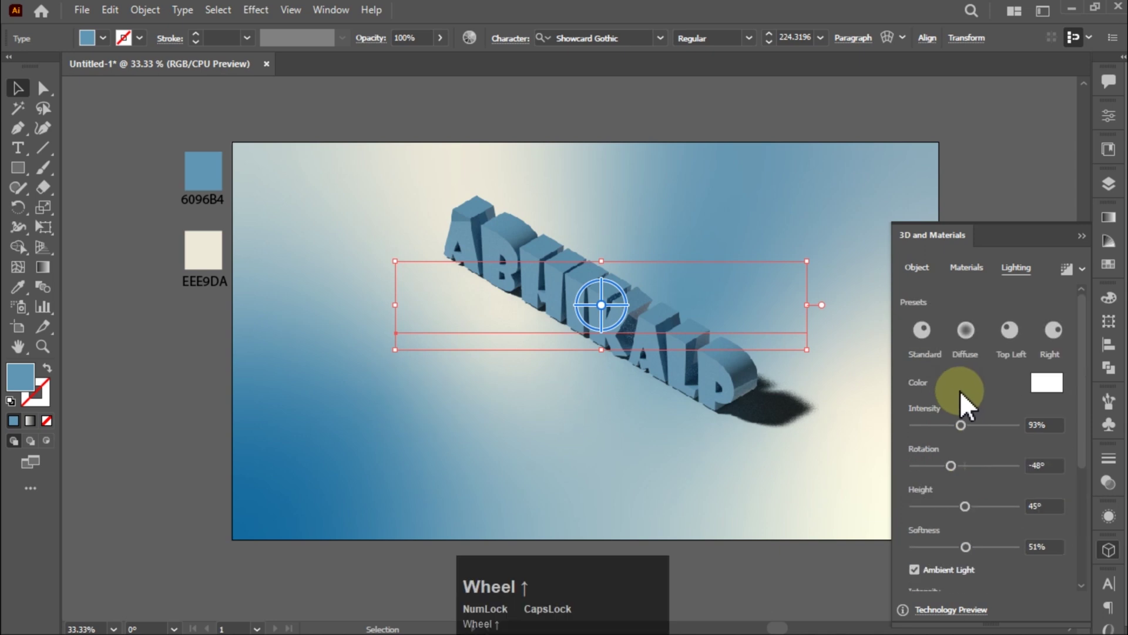
Step: Set the 3D text's light intensity to 72% and move the text toward the upper right of the artboard
drag(960, 424, 954, 429)
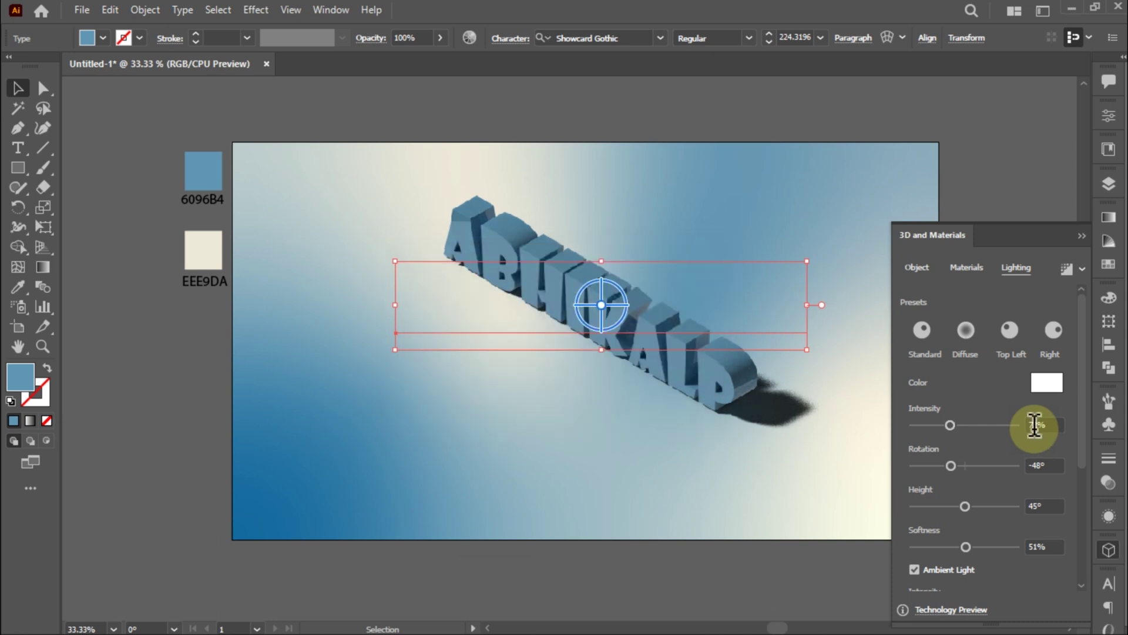
drag(707, 382, 746, 347)
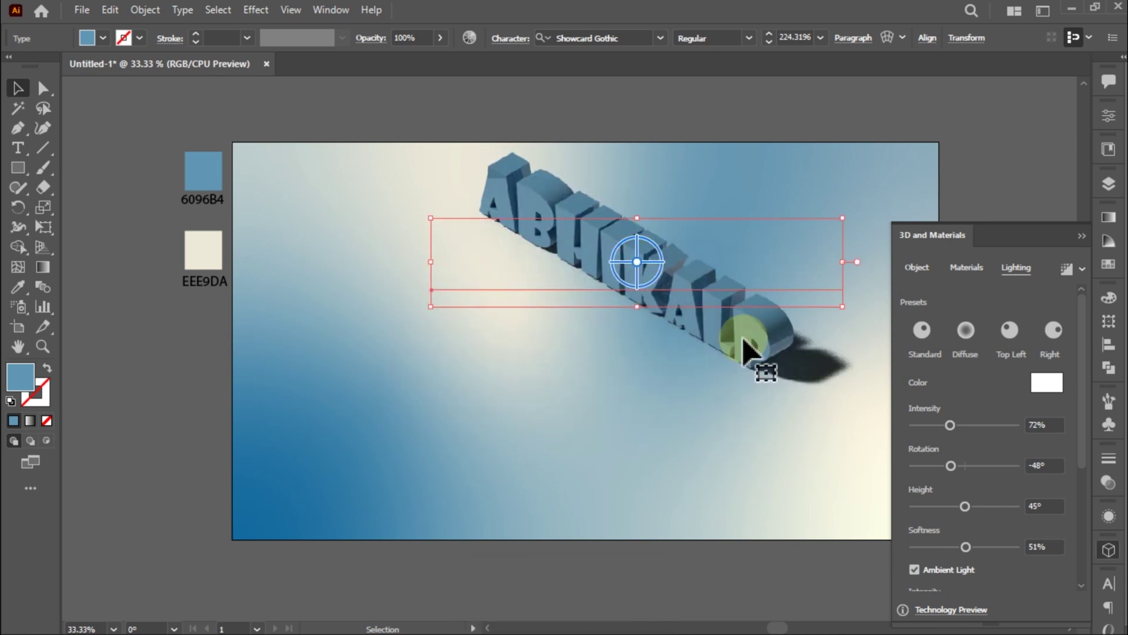
Step: Duplicate the 3D text toward the artboard's lower left and apply the Isometric Top rotation preset to the copy
drag(752, 352, 605, 478)
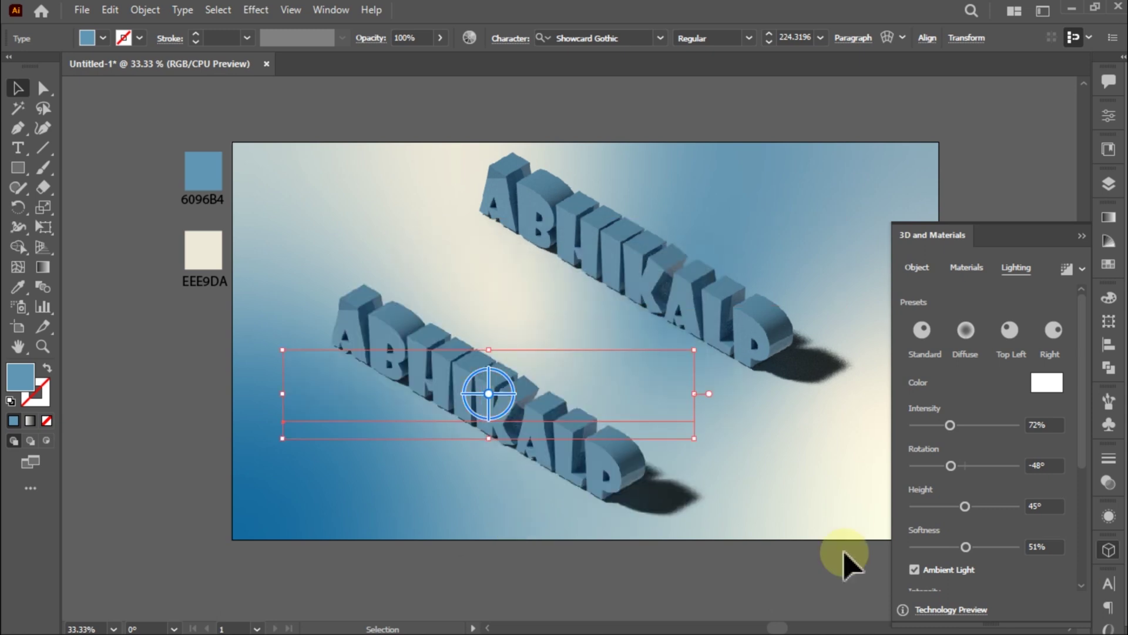
scroll(978, 432, down, 3)
click(917, 267)
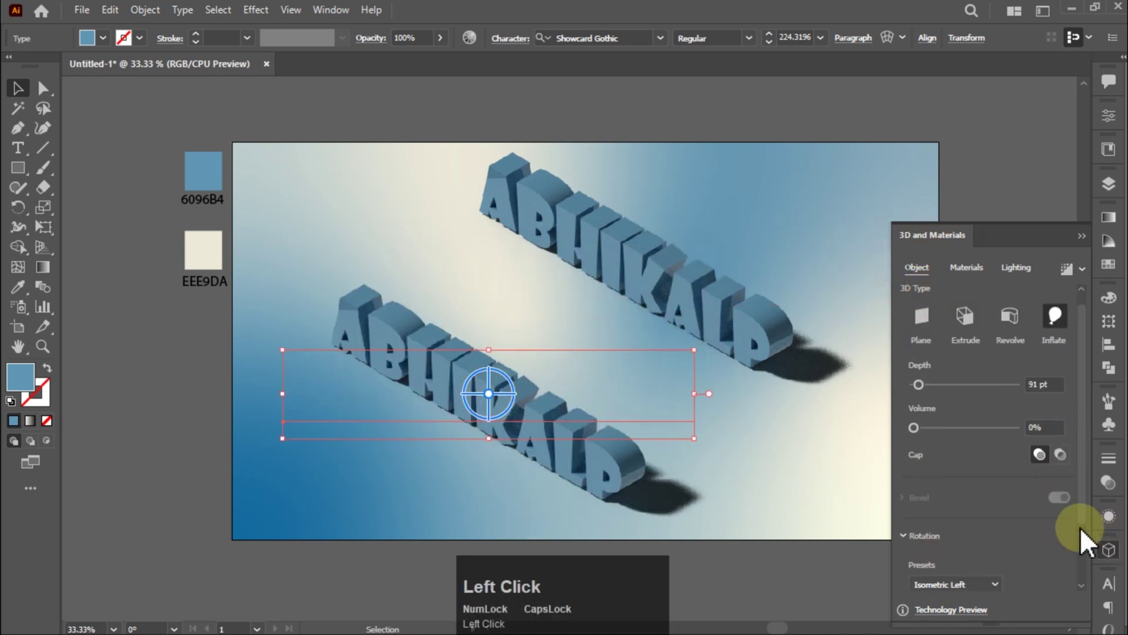
click(978, 579)
click(976, 543)
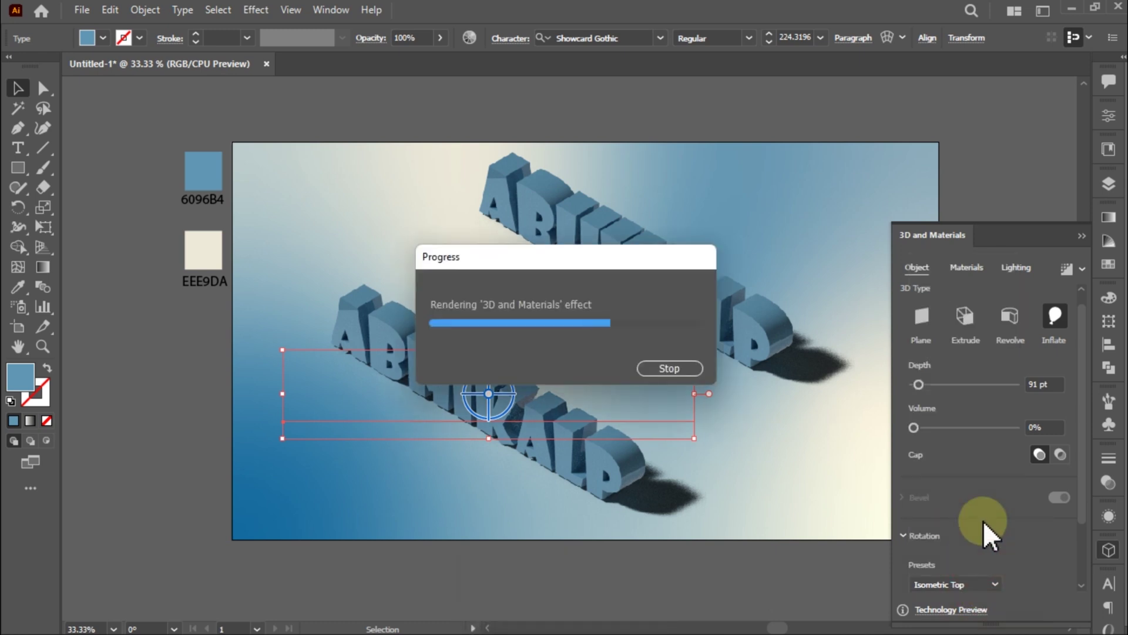
Step: Fill the lower text copy with the cream EEE9DA swatch colour and position its shadow Behind Object
click(17, 287)
click(202, 252)
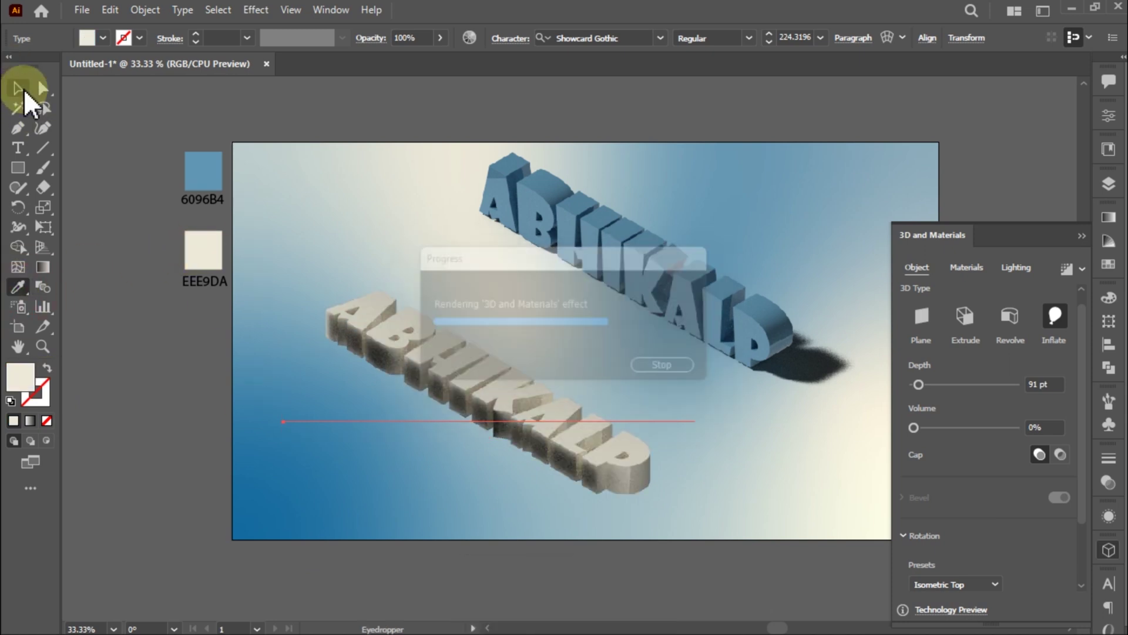
click(1015, 269)
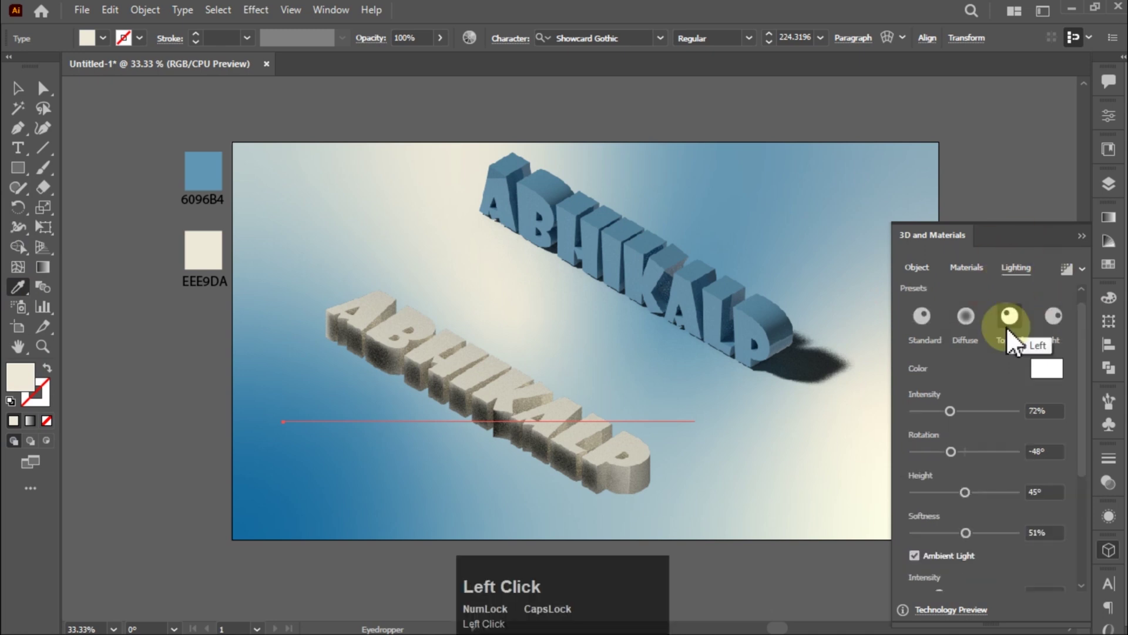
scroll(1066, 405, down, 5)
click(979, 494)
click(975, 514)
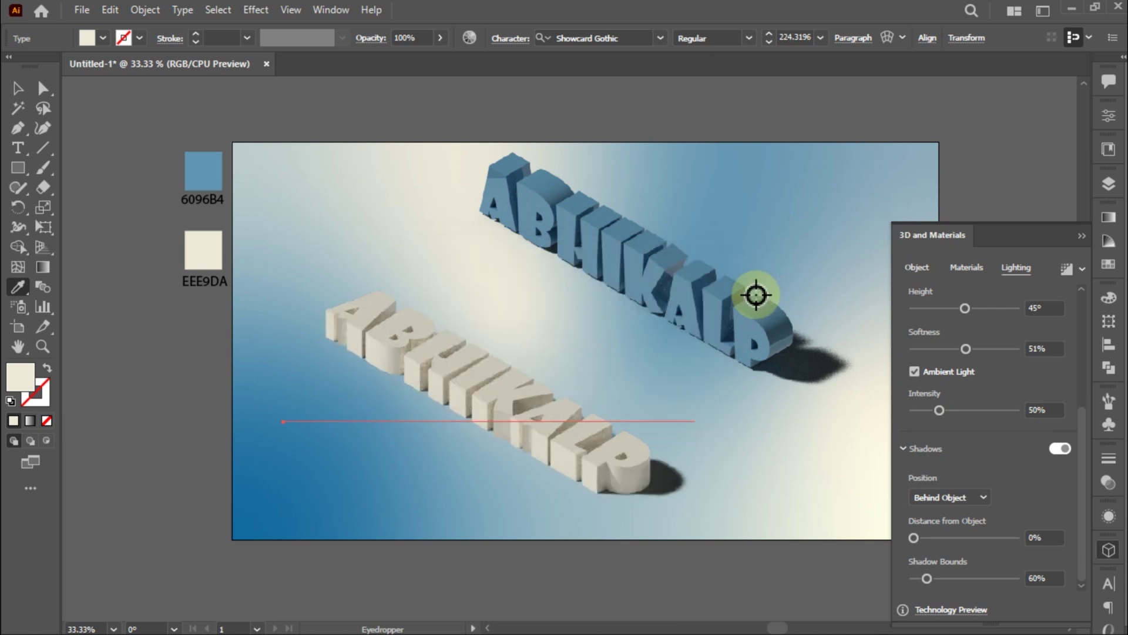
Step: Replace the wording of the cream 3D text with CREATION
key(t)
key(ctrl+a)
text(CRE)
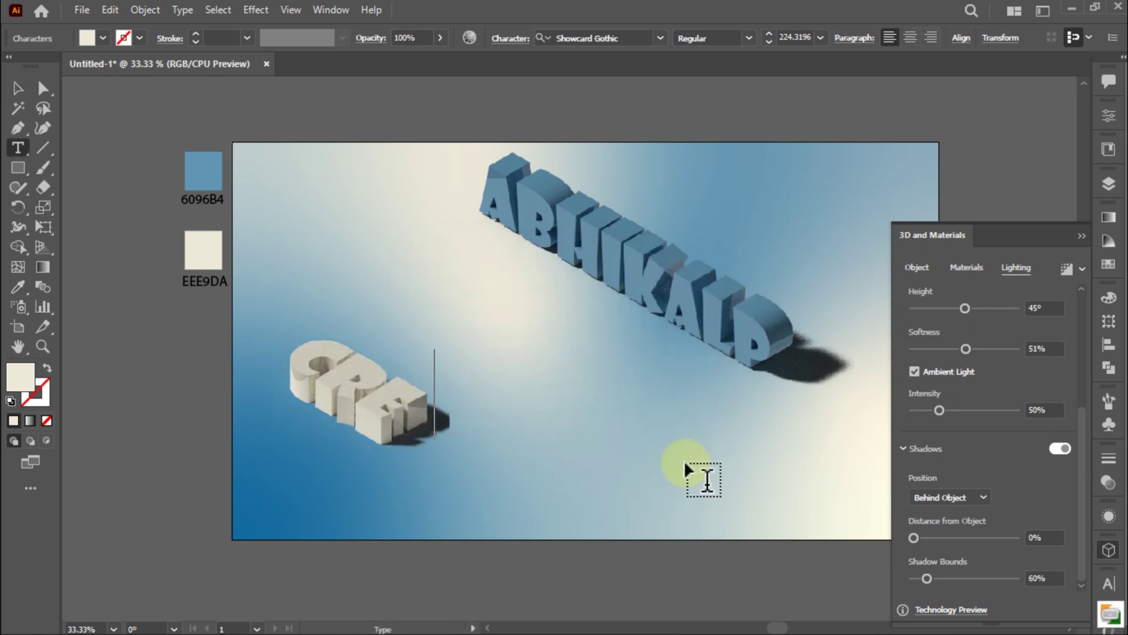
text(AM)
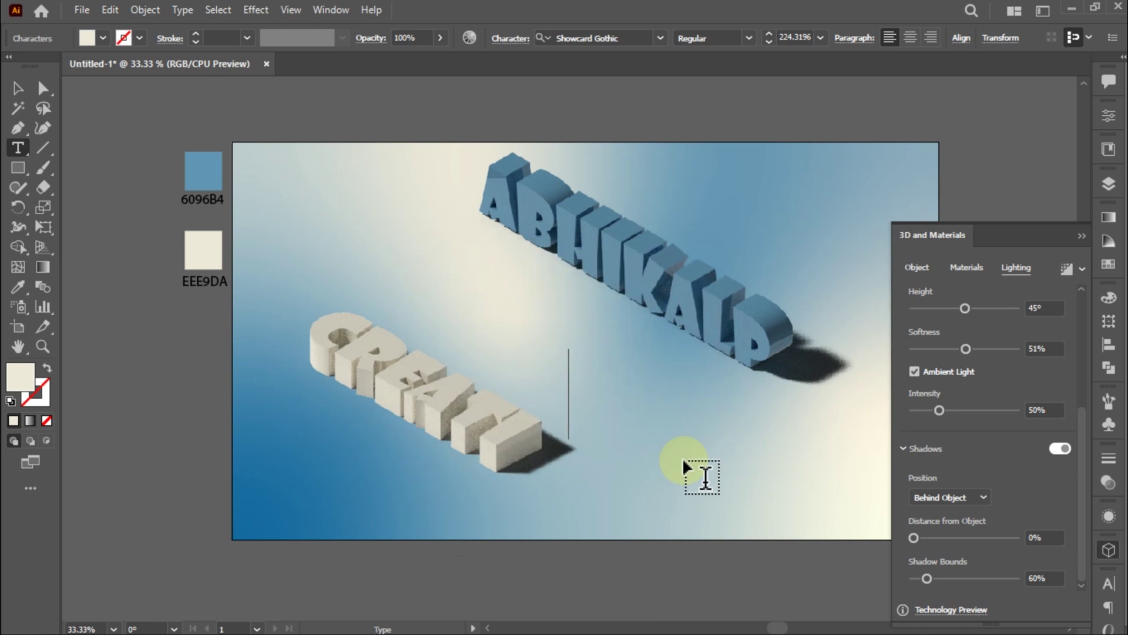
text(O)
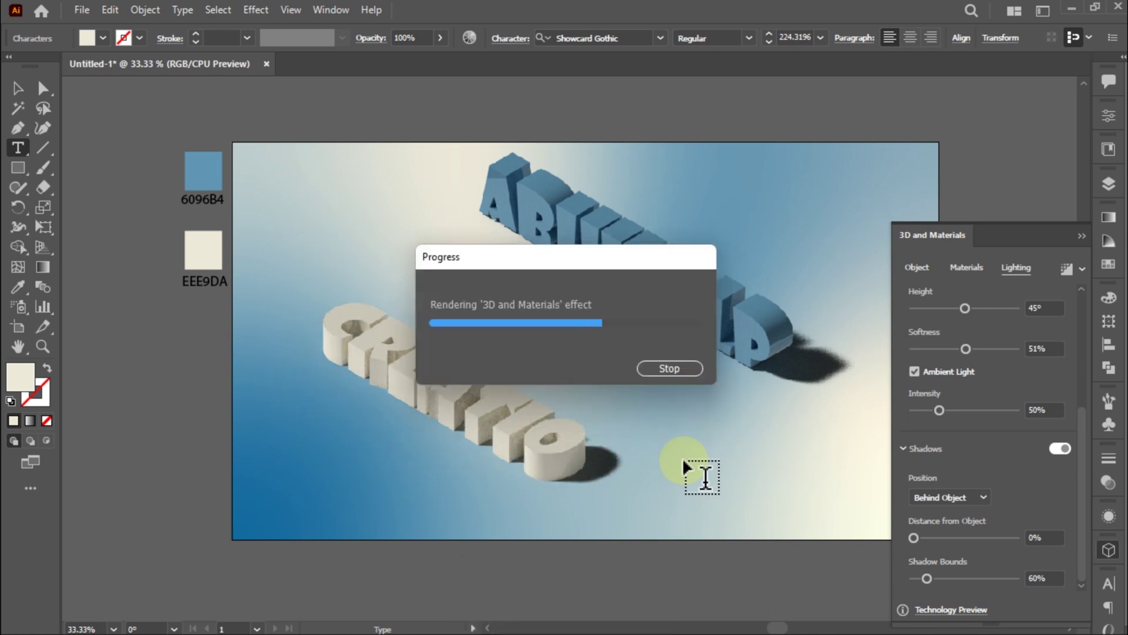
text(N)
click(18, 89)
Step: Enlarge the blue ABHIKALP text to about 337 pt and reposition it above the cream text, within the artboard
click(646, 291)
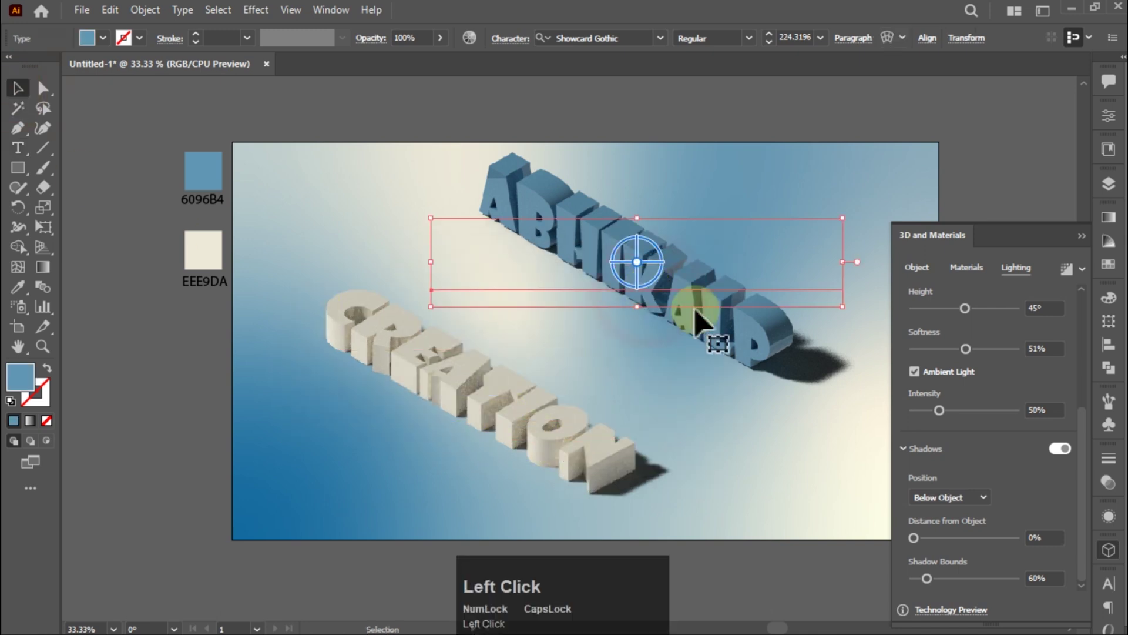
drag(844, 306, 946, 402)
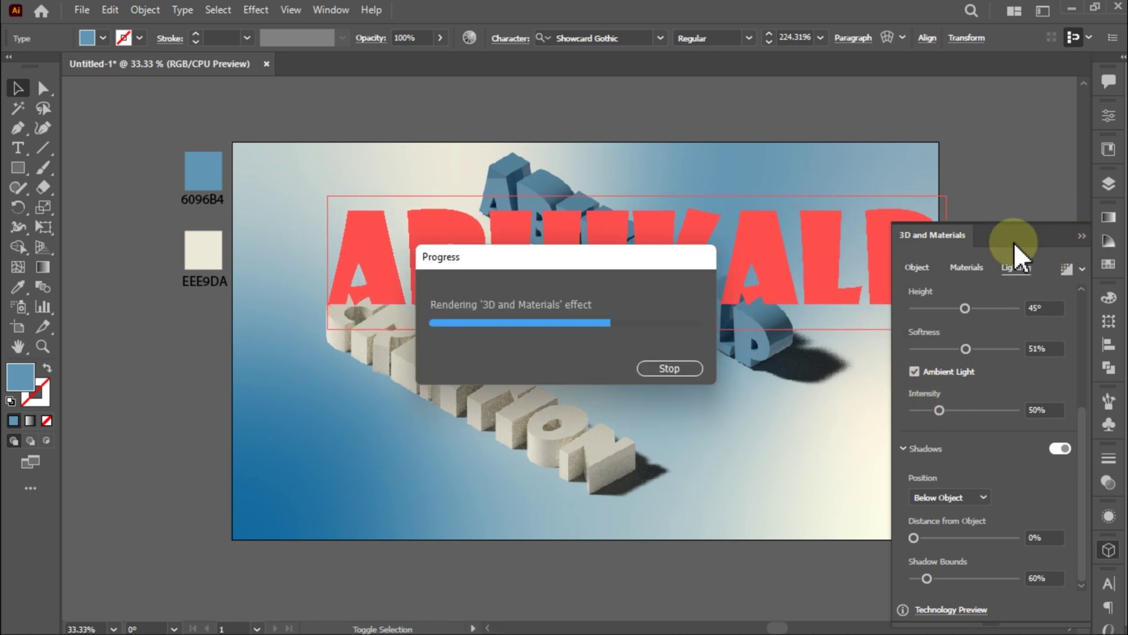
click(1082, 236)
drag(766, 369, 772, 404)
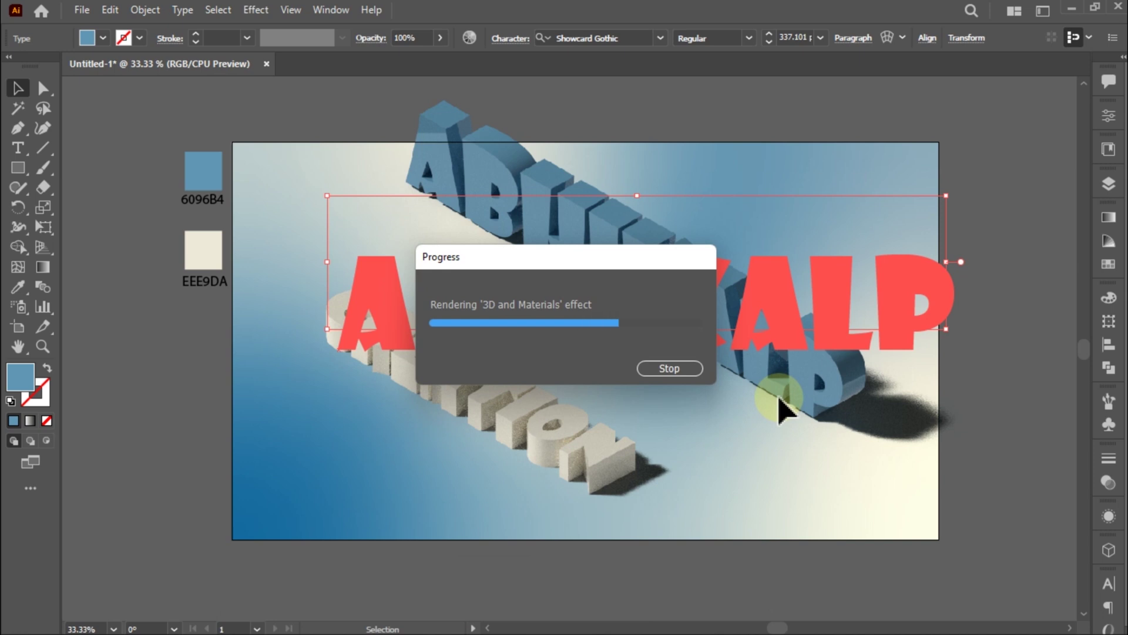
drag(750, 361, 693, 341)
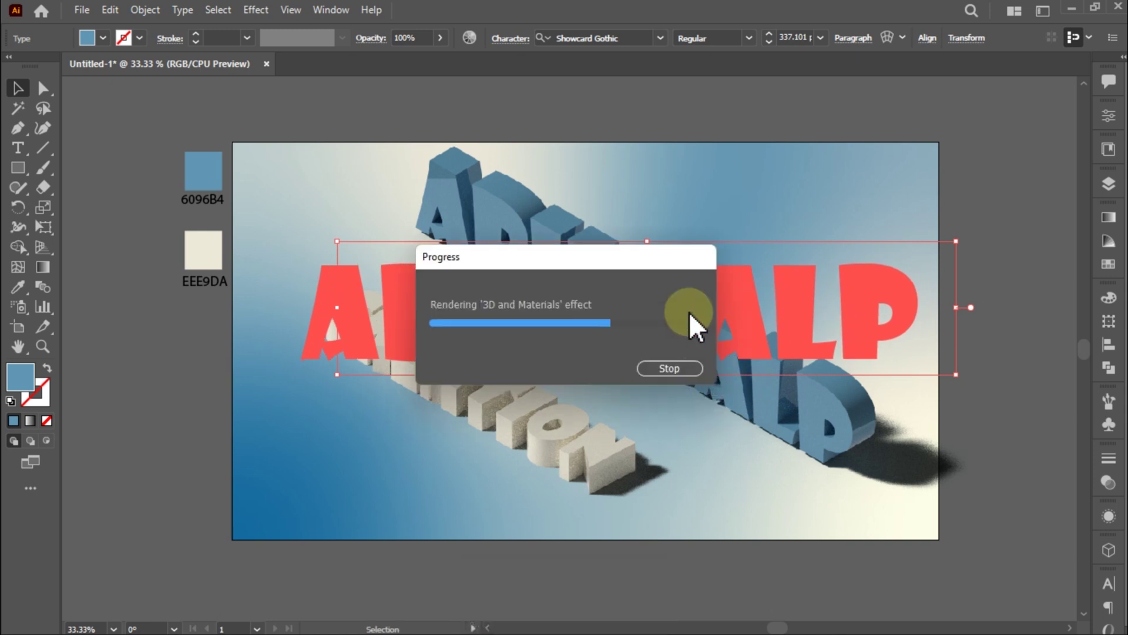
Step: Enlarge the cream CREATION text to about 261 pt and shift it slightly down and right, below the blue text
click(541, 423)
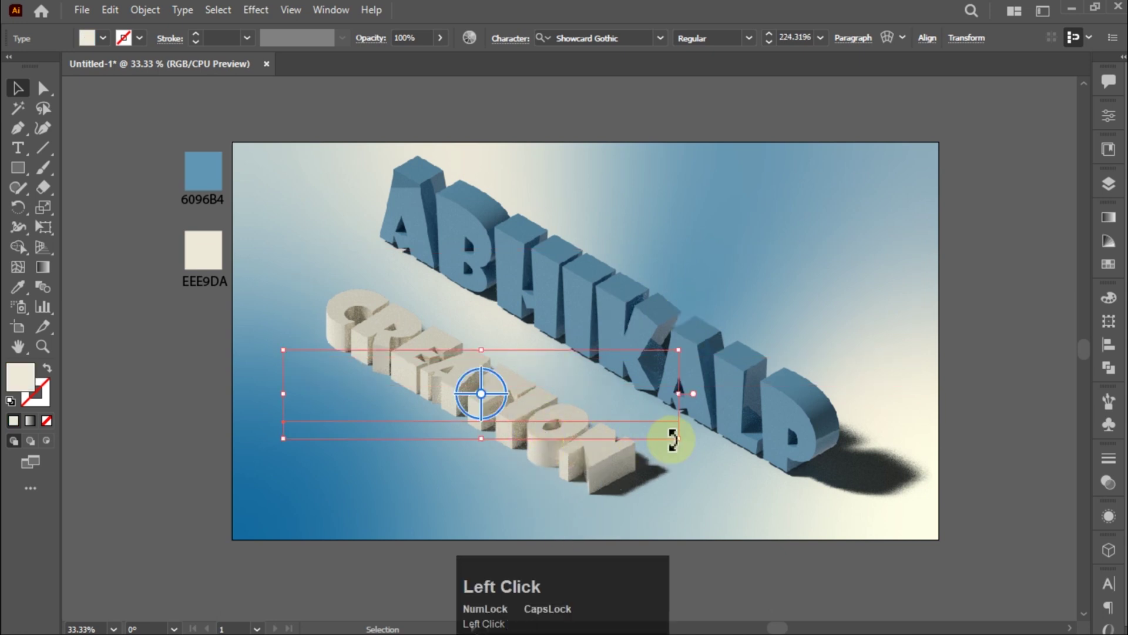
drag(676, 433, 699, 446)
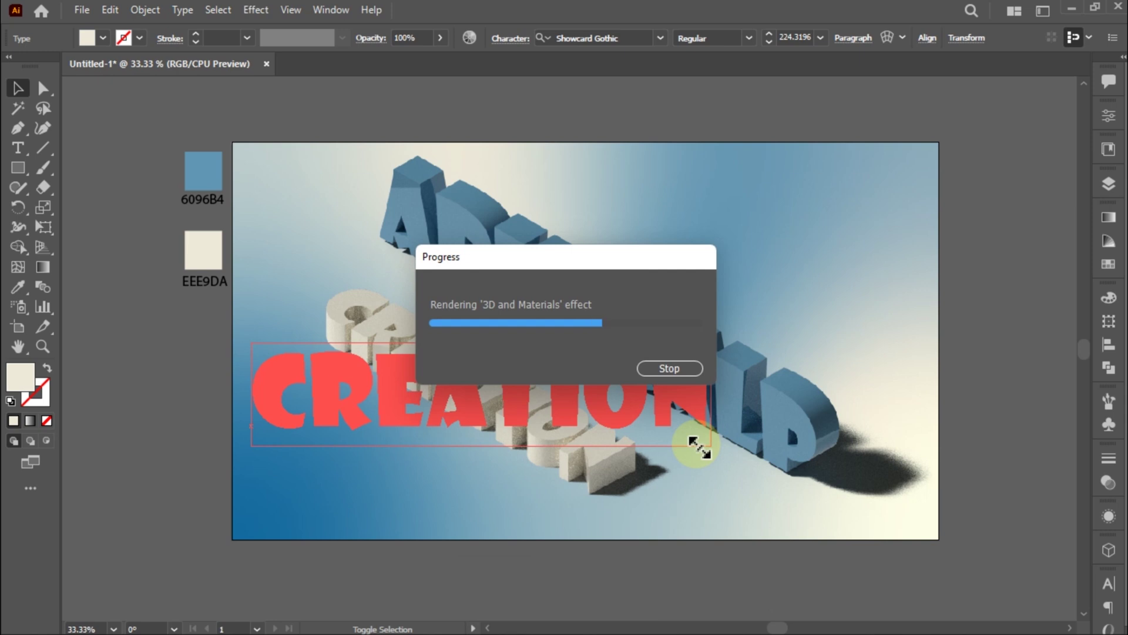
click(613, 483)
mouse_move(574, 454)
mouse_down()
mouse_move(582, 468)
mouse_move(589, 459)
mouse_up()
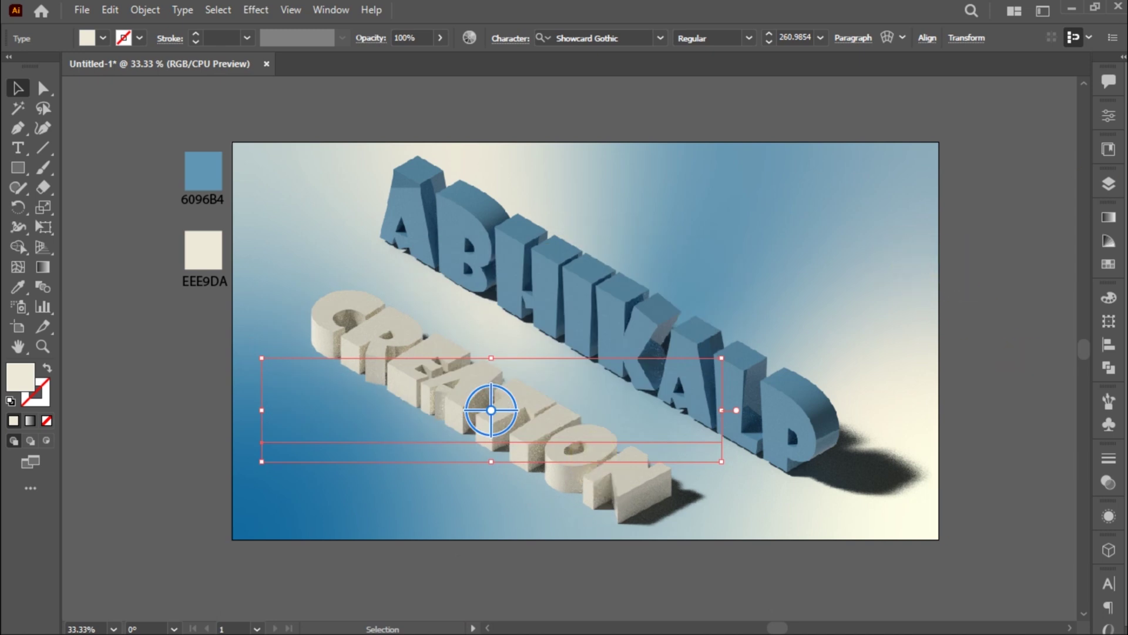
Step: Set the shadow bounds of both the CREATION and ABHIKALP texts to 400% and deselect everything
click(1110, 549)
drag(929, 580, 1058, 581)
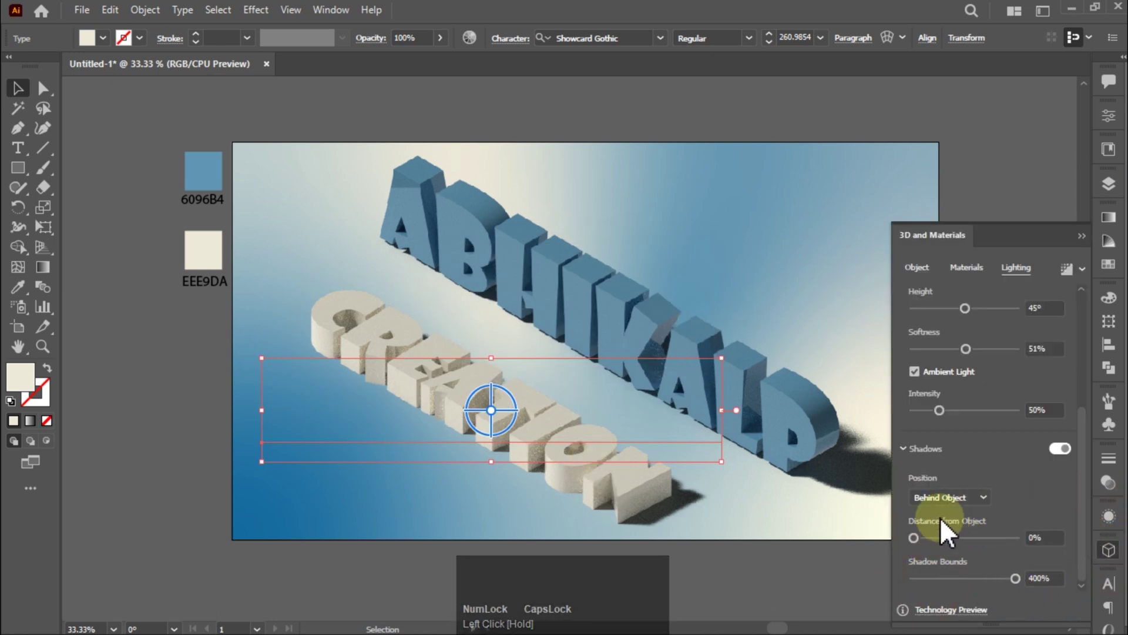
click(801, 441)
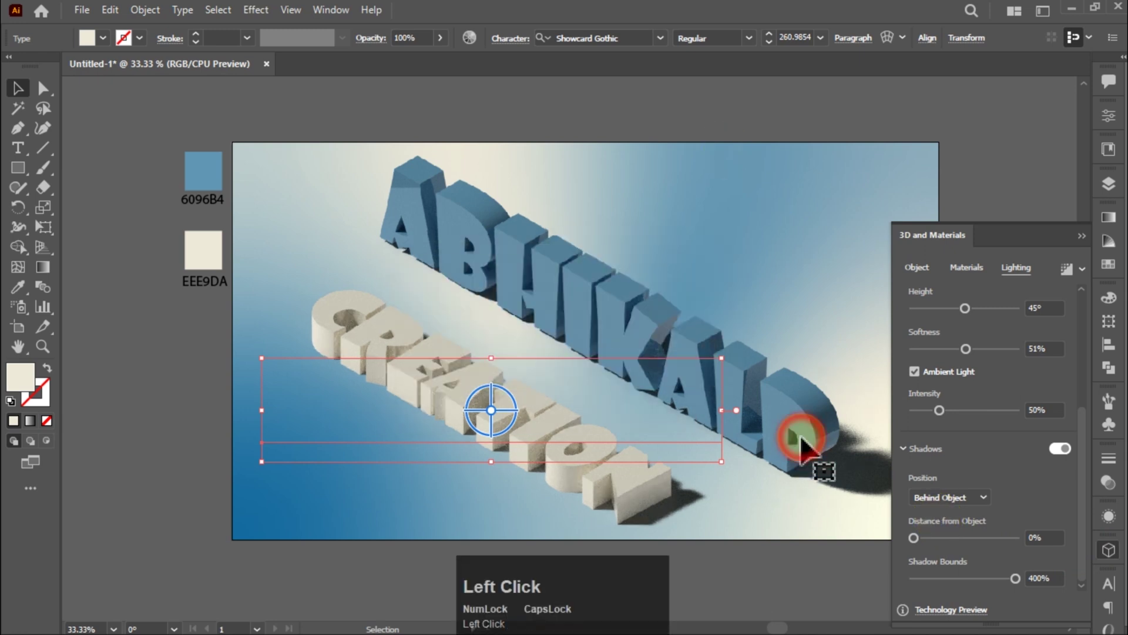
drag(927, 578, 1108, 585)
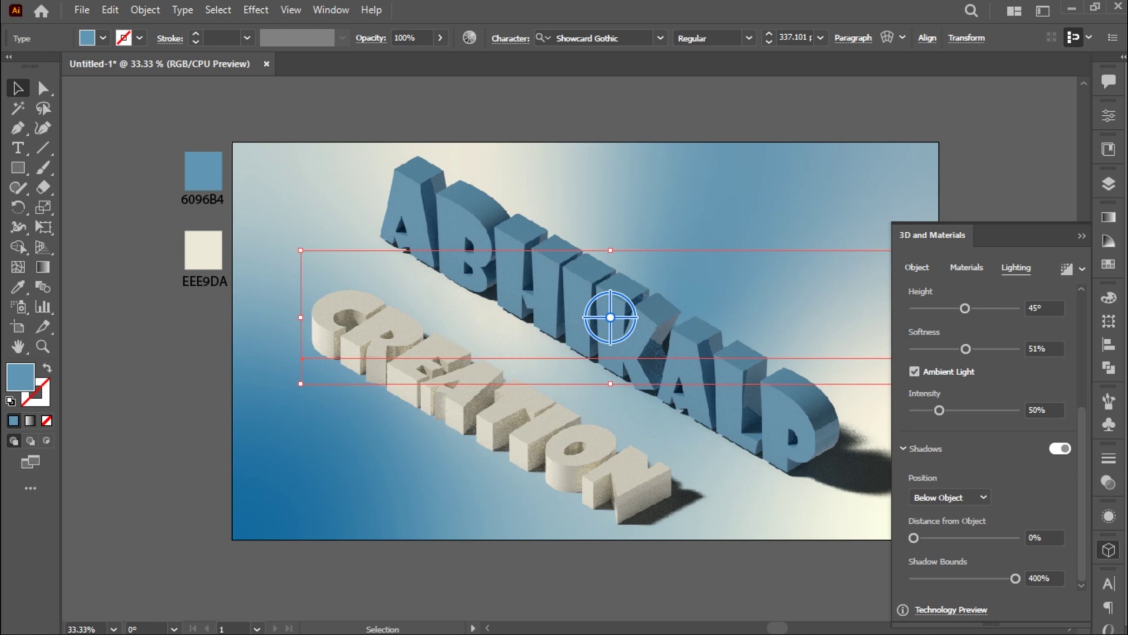
click(1081, 235)
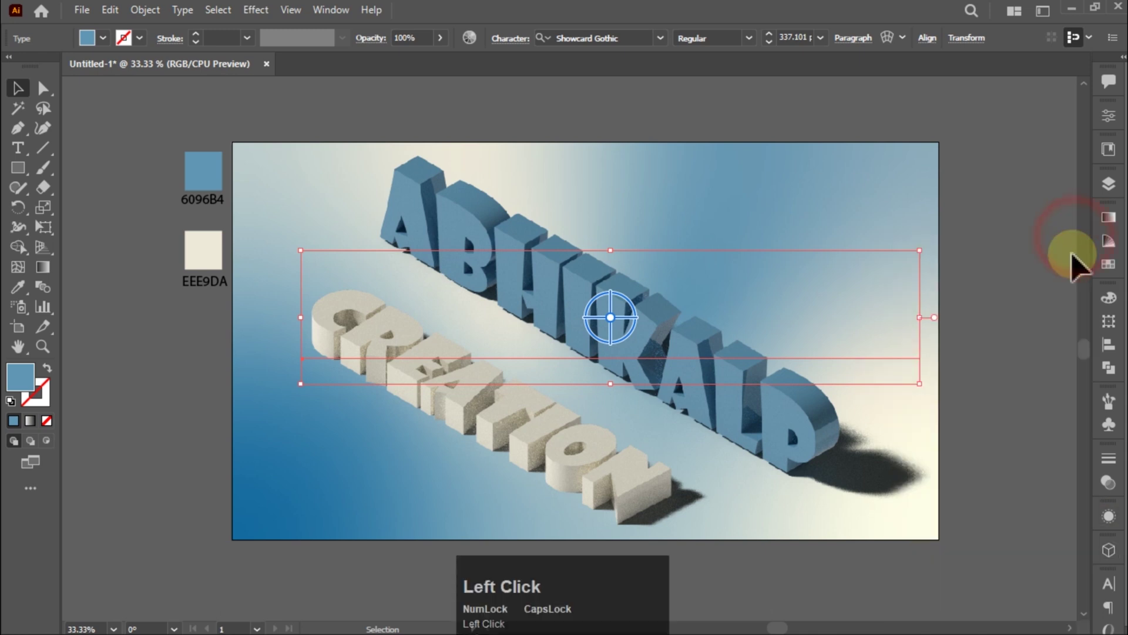
click(557, 141)
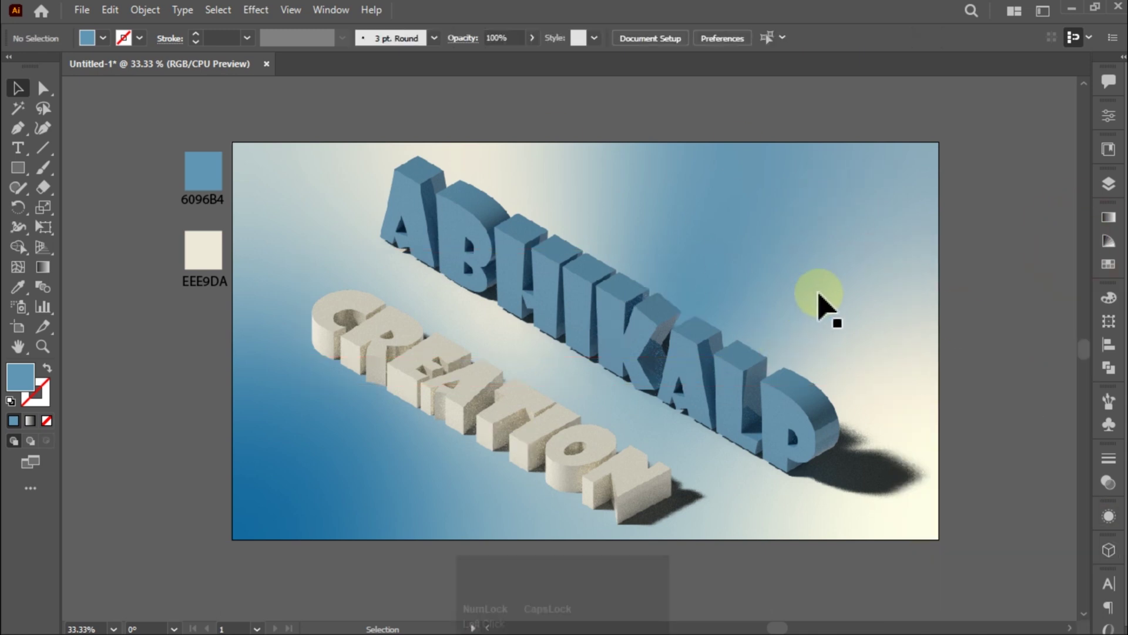